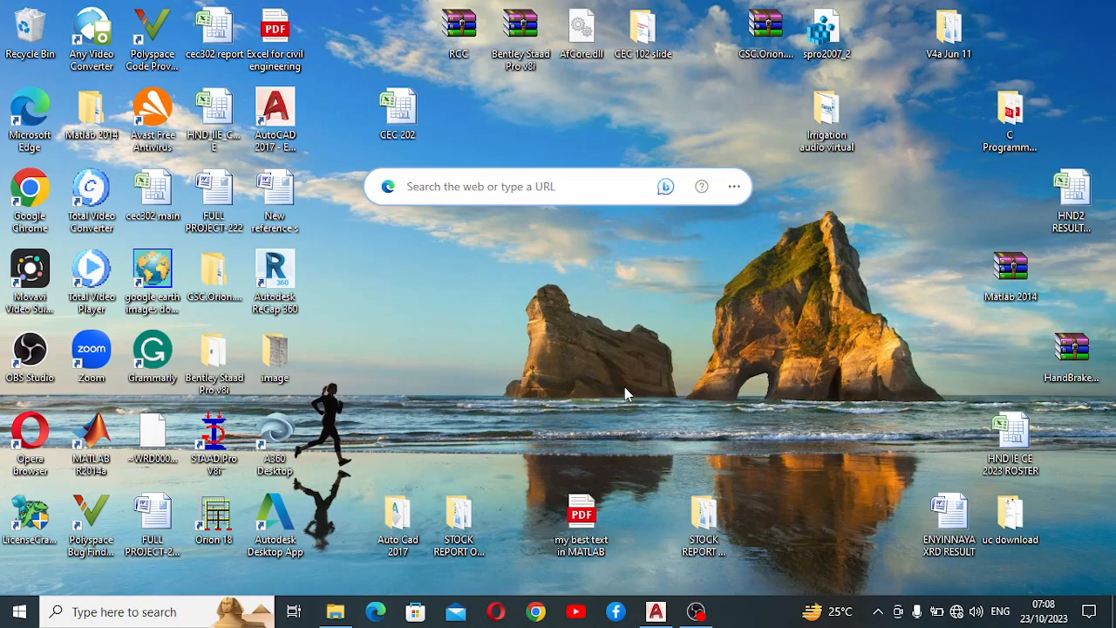
Launch STAAD.Pro and open the continuous beam model in the concrete RC Designer, shown in front view
{"action": "left_click", "coordinate": [625, 394]}
{"action": "double_click", "coordinate": [210, 430]}
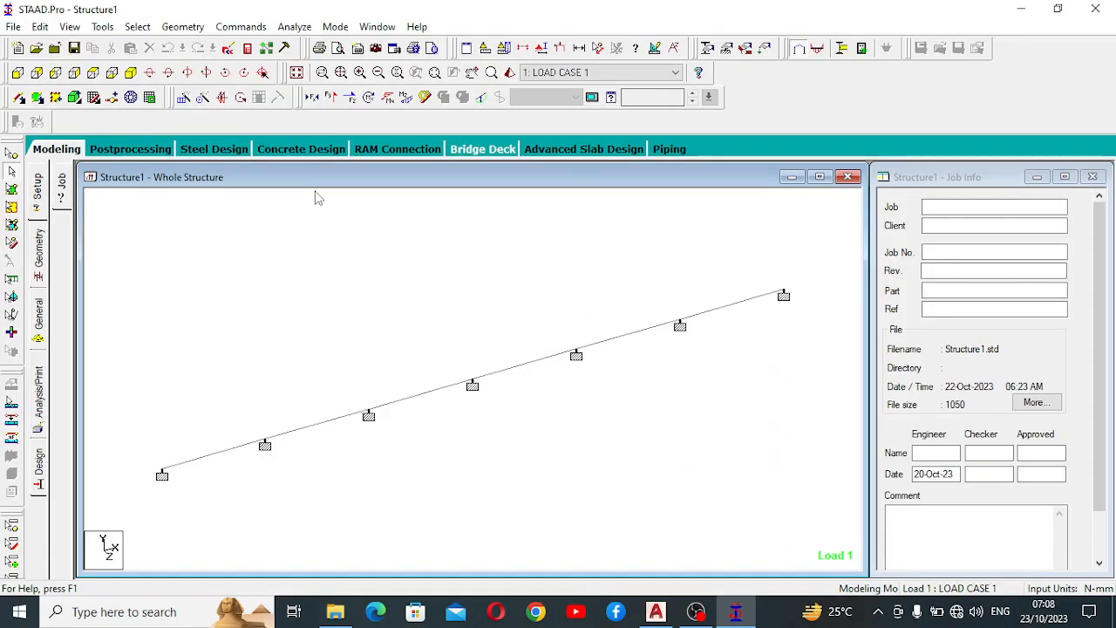
{"action": "left_click", "coordinate": [18, 73]}
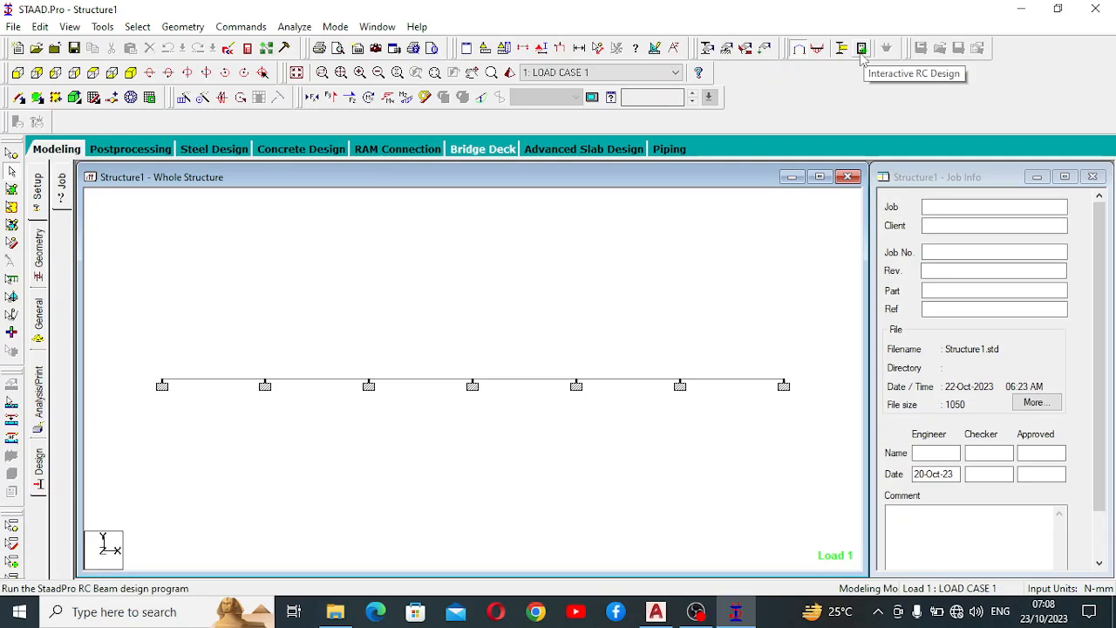
{"action": "left_click", "coordinate": [329, 153]}
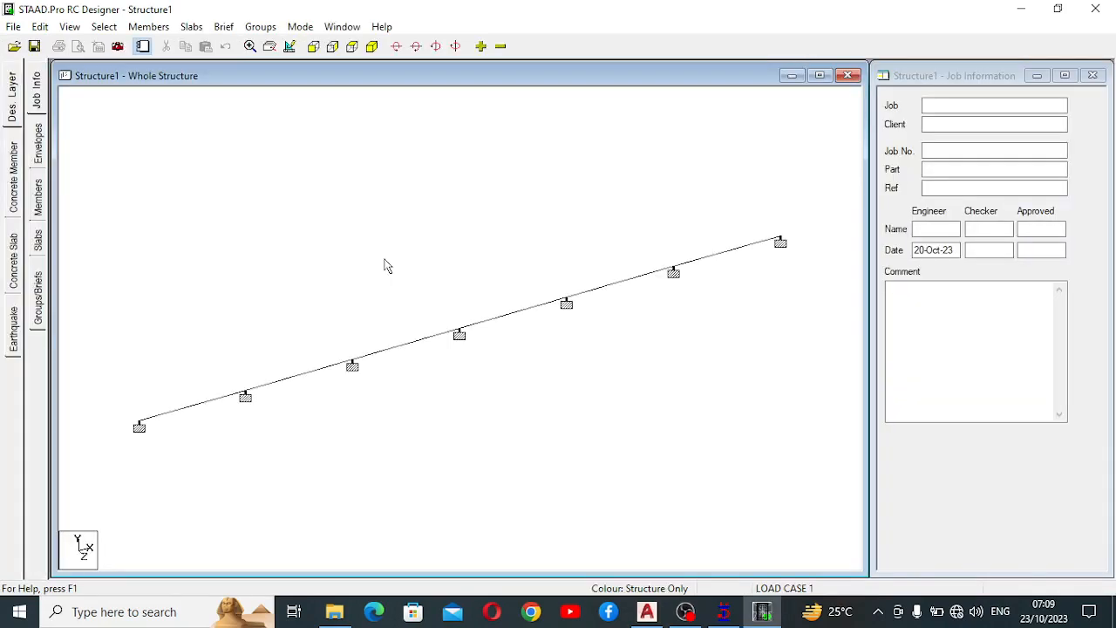
{"action": "left_click", "coordinate": [313, 47]}
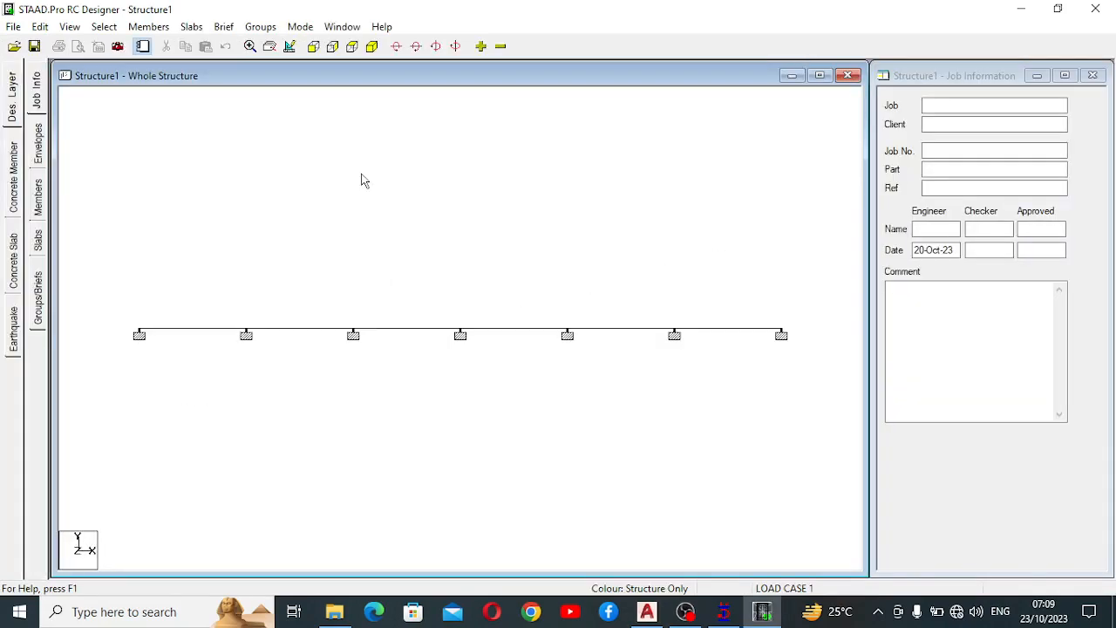
Fill in the job information with job "rtt", client "tt" and job number "w"
{"action": "left_click", "coordinate": [957, 104]}
{"action": "type", "text": "m"}
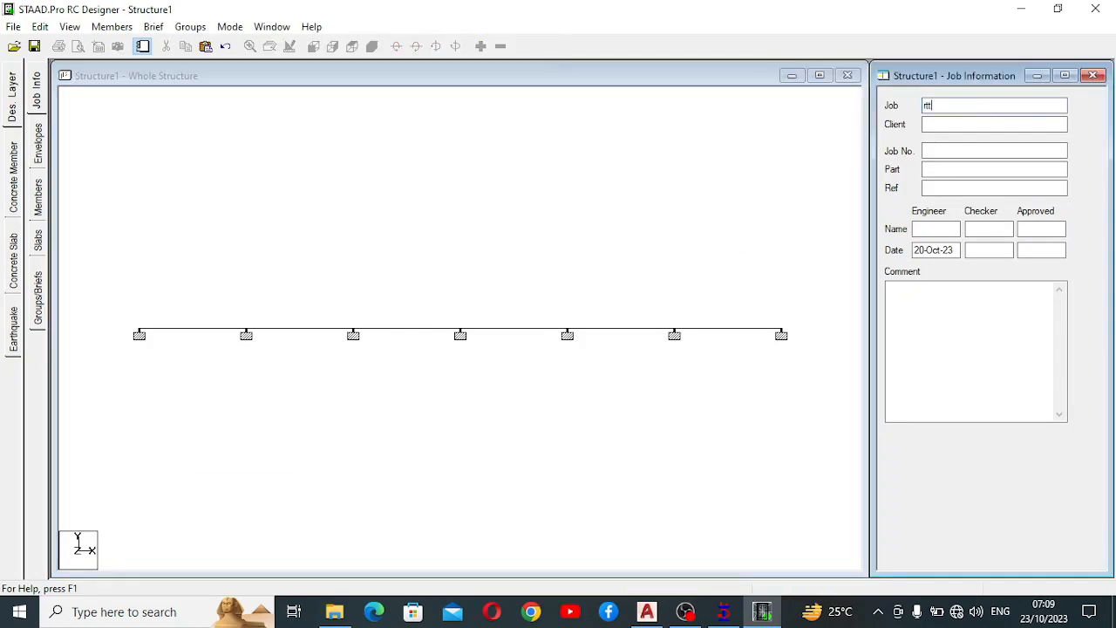
{"action": "key", "text": "Tab"}
{"action": "type", "text": "tt"}
{"action": "left_click", "coordinate": [939, 147]}
{"action": "type", "text": "w"}
{"action": "left_click", "coordinate": [943, 169]}
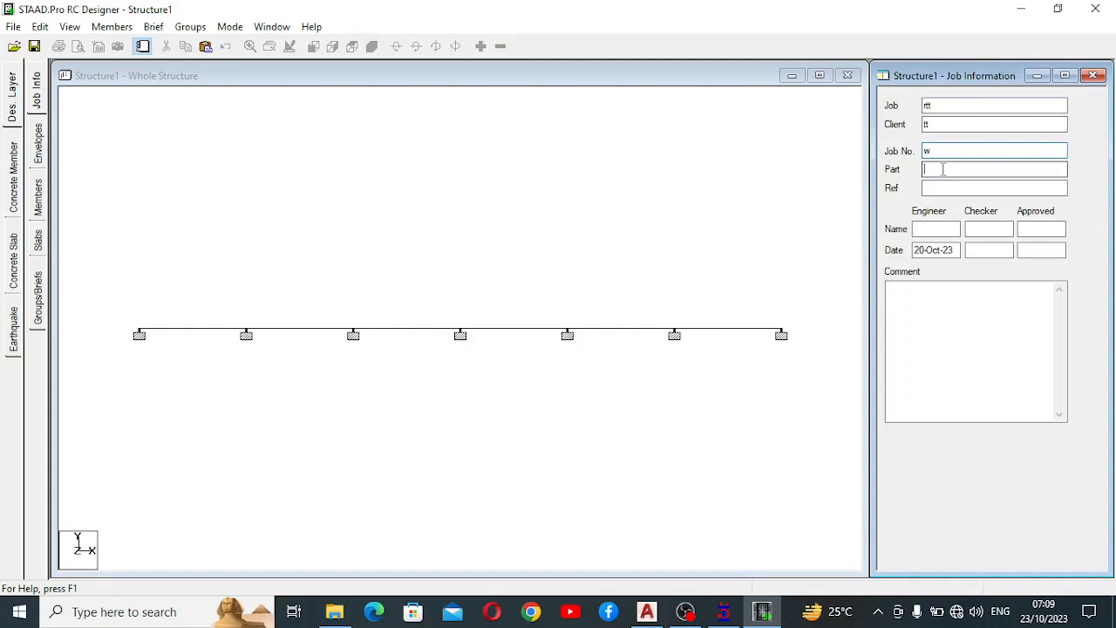
{"action": "left_click", "coordinate": [968, 228]}
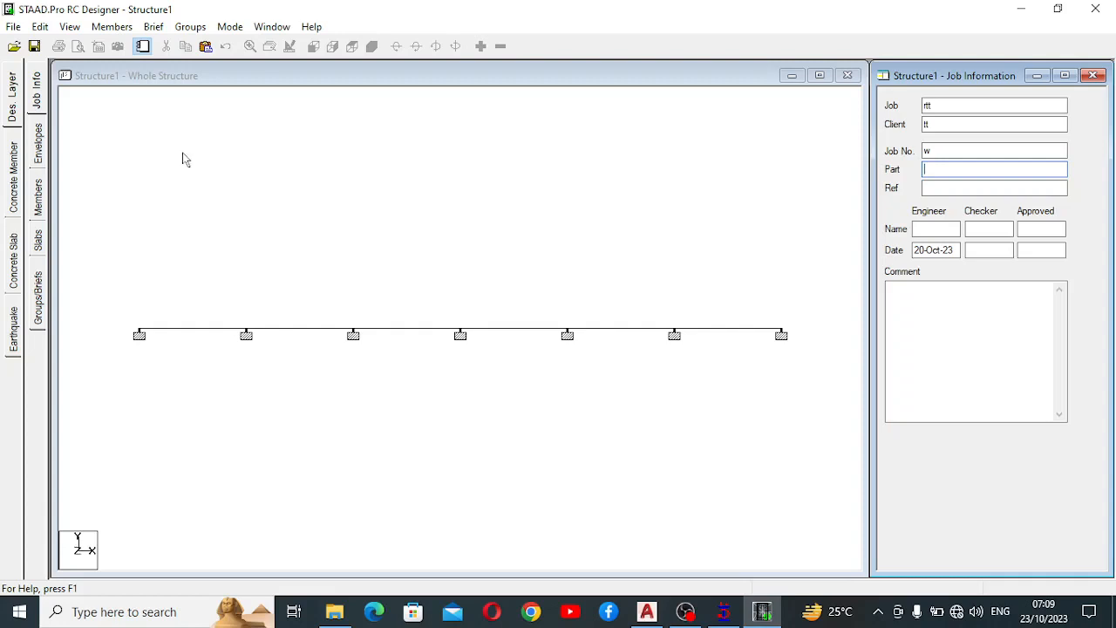
Create a new load envelope named "my beam"
{"action": "left_click", "coordinate": [37, 143]}
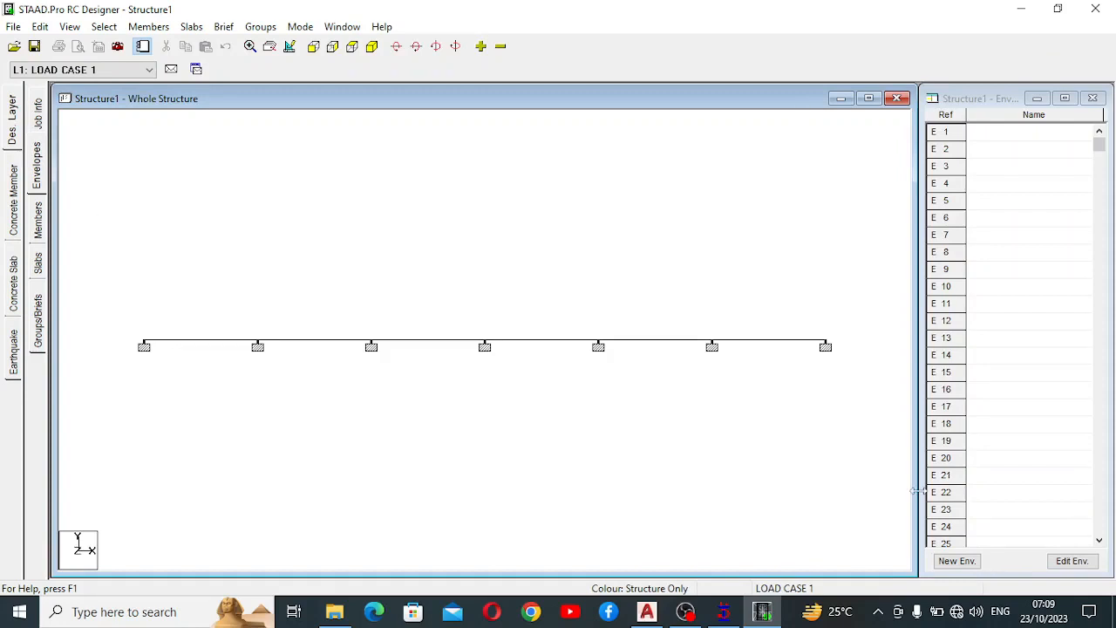
{"action": "left_click", "coordinate": [957, 561]}
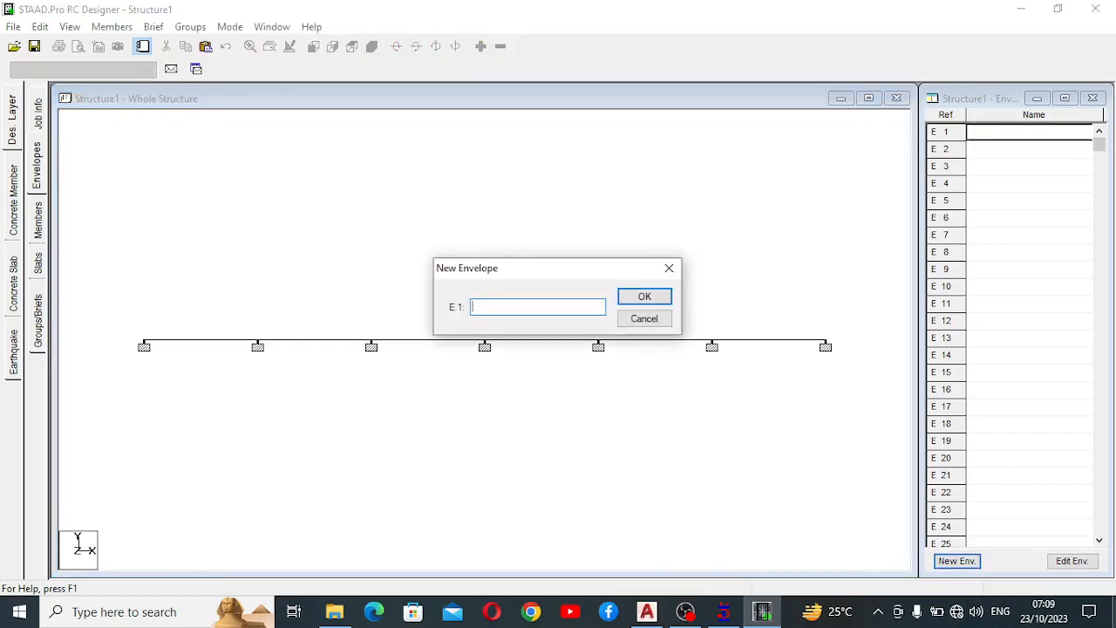
{"action": "type", "text": "my beam"}
{"action": "left_click", "coordinate": [652, 301]}
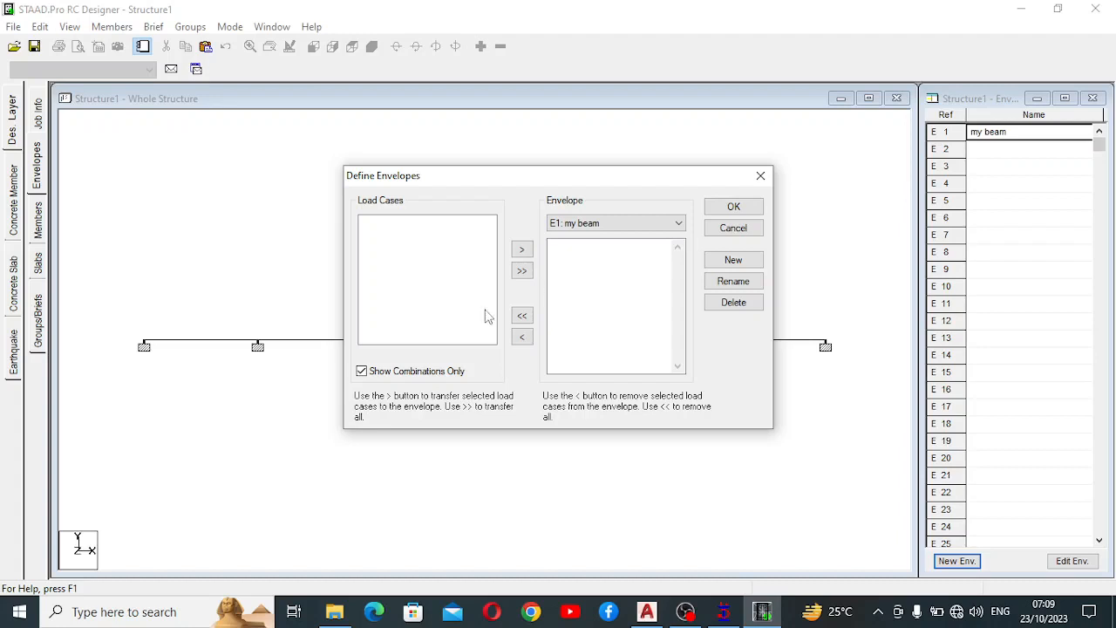
List all load cases rather than combinations only, and add LOAD CASE 1 and LOAD CASE 2 to the "my beam" envelope
{"action": "left_click", "coordinate": [363, 371]}
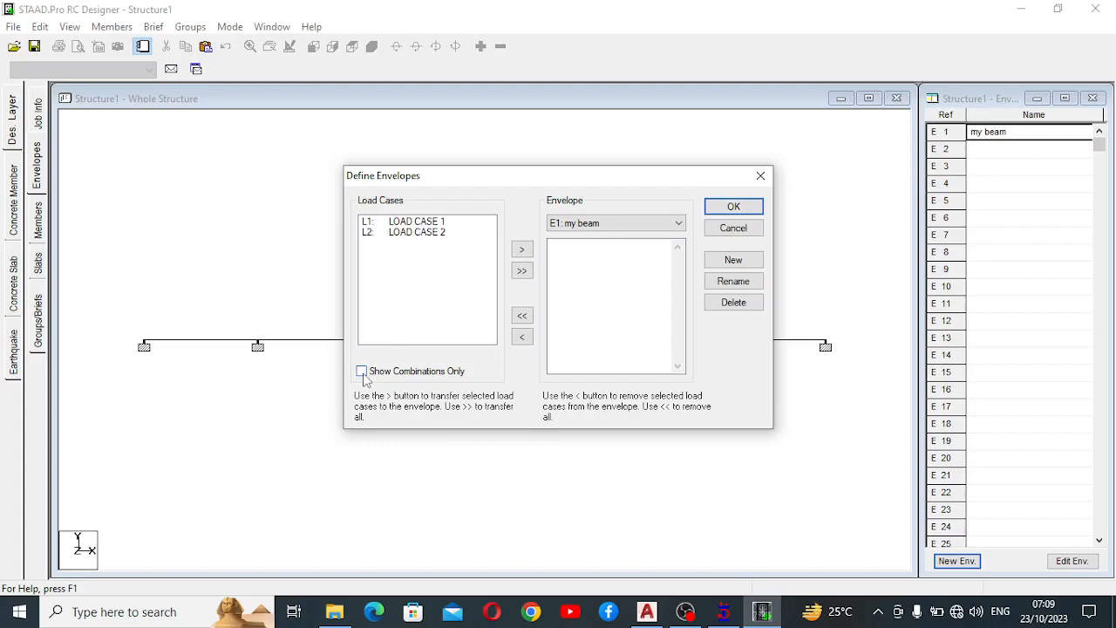
{"action": "left_click", "coordinate": [425, 224]}
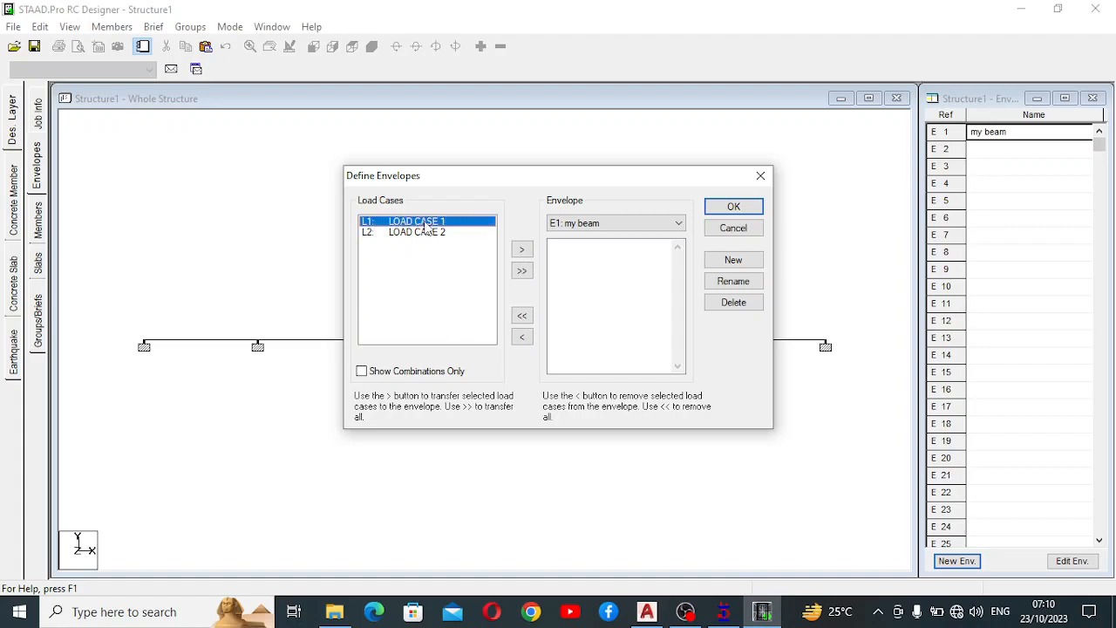
{"action": "left_click", "coordinate": [426, 232], "text": "shift"}
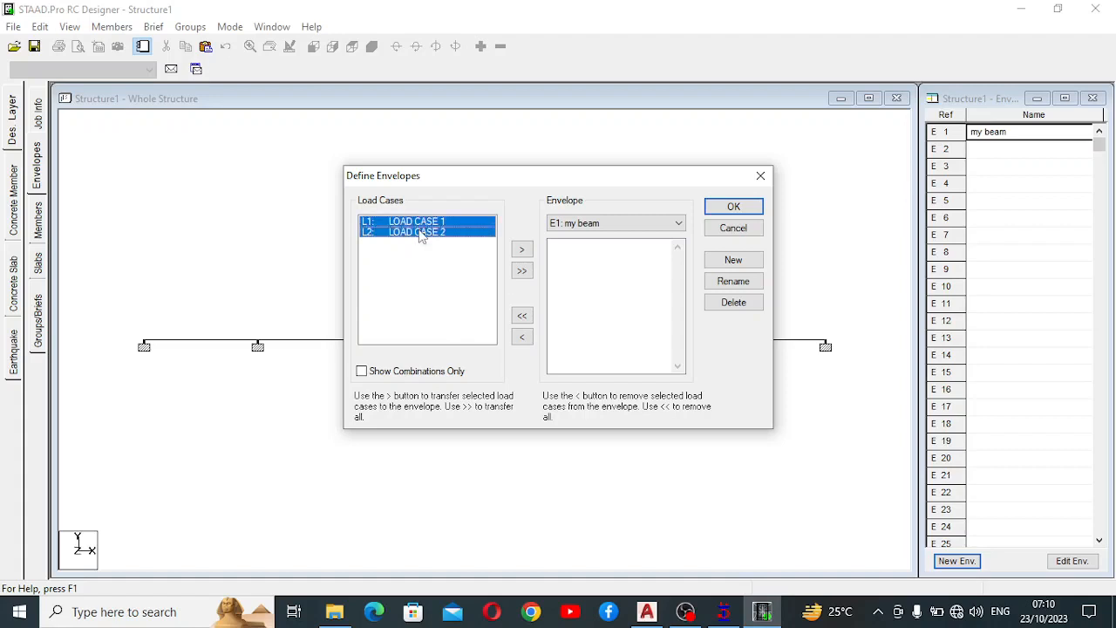
{"action": "left_click", "coordinate": [522, 271]}
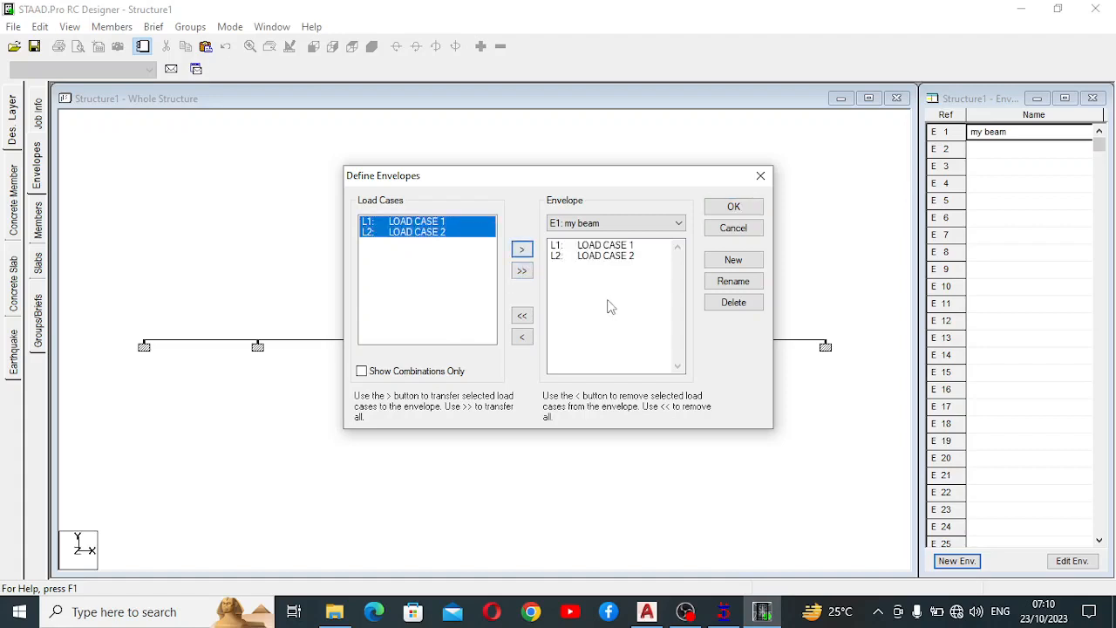
{"action": "left_click", "coordinate": [736, 209]}
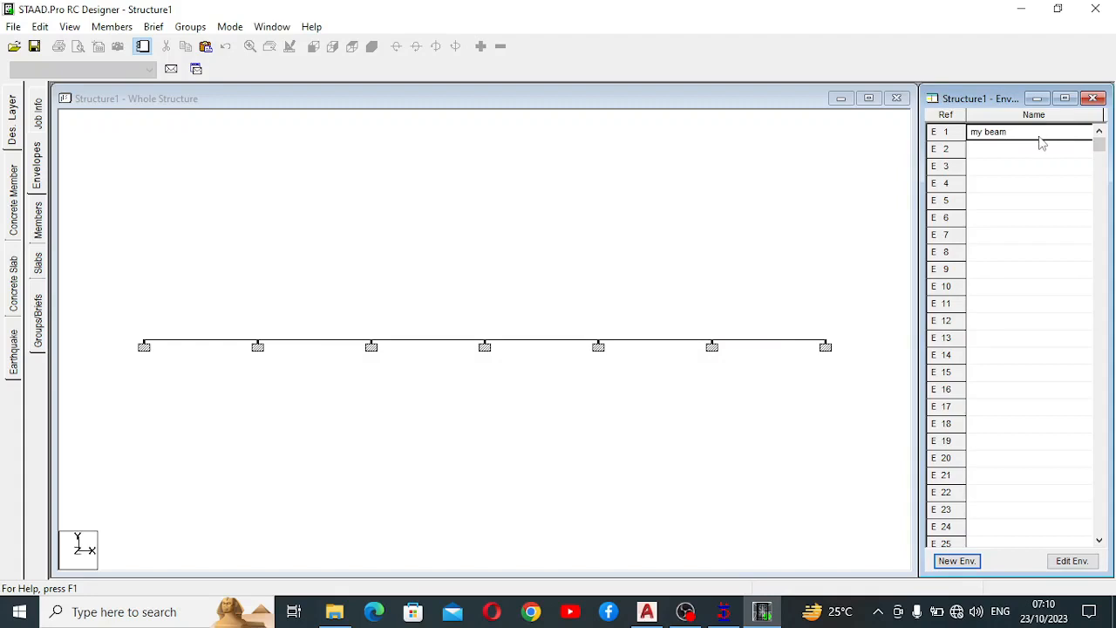
{"action": "left_click", "coordinate": [372, 264]}
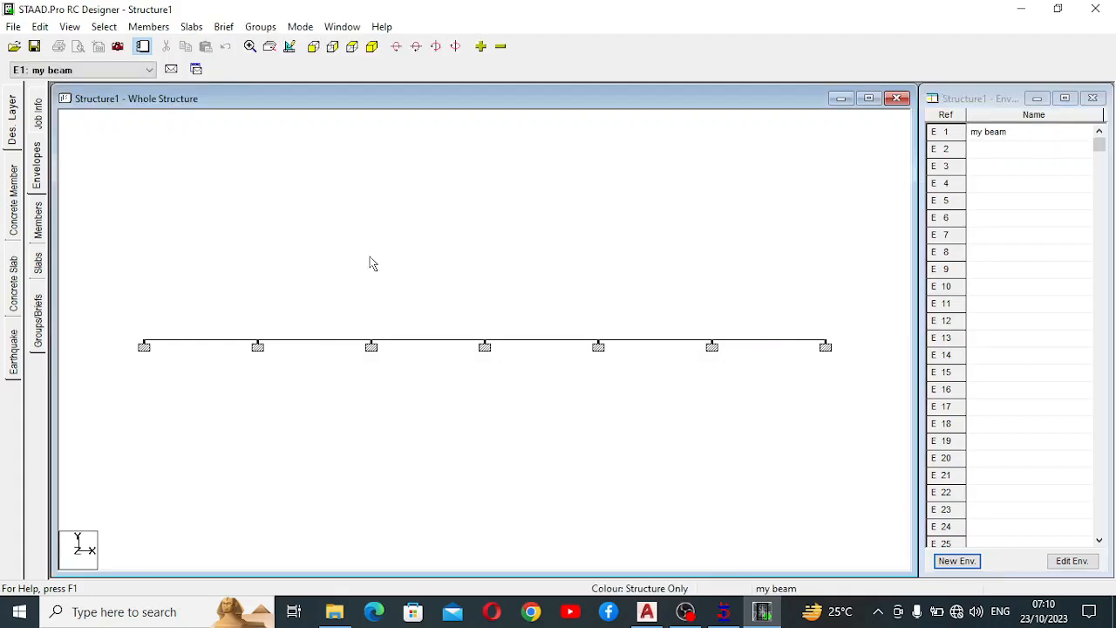
Create a new design brief named "beam" with design code BS8110 and design type Beam
{"action": "left_click", "coordinate": [37, 333]}
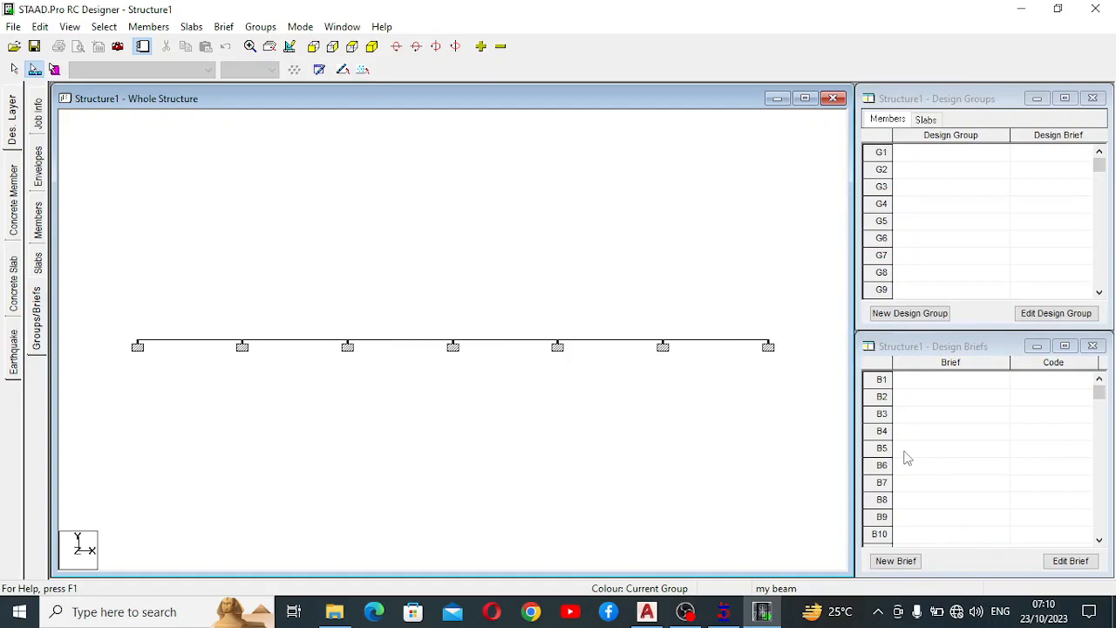
{"action": "left_click", "coordinate": [896, 561]}
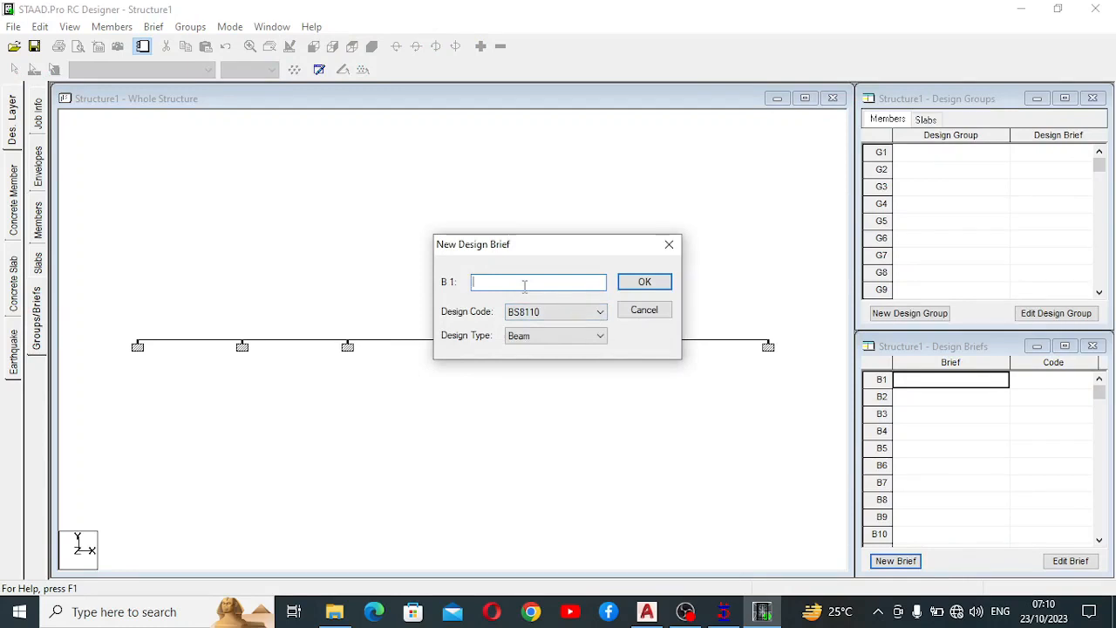
{"action": "type", "text": "beam"}
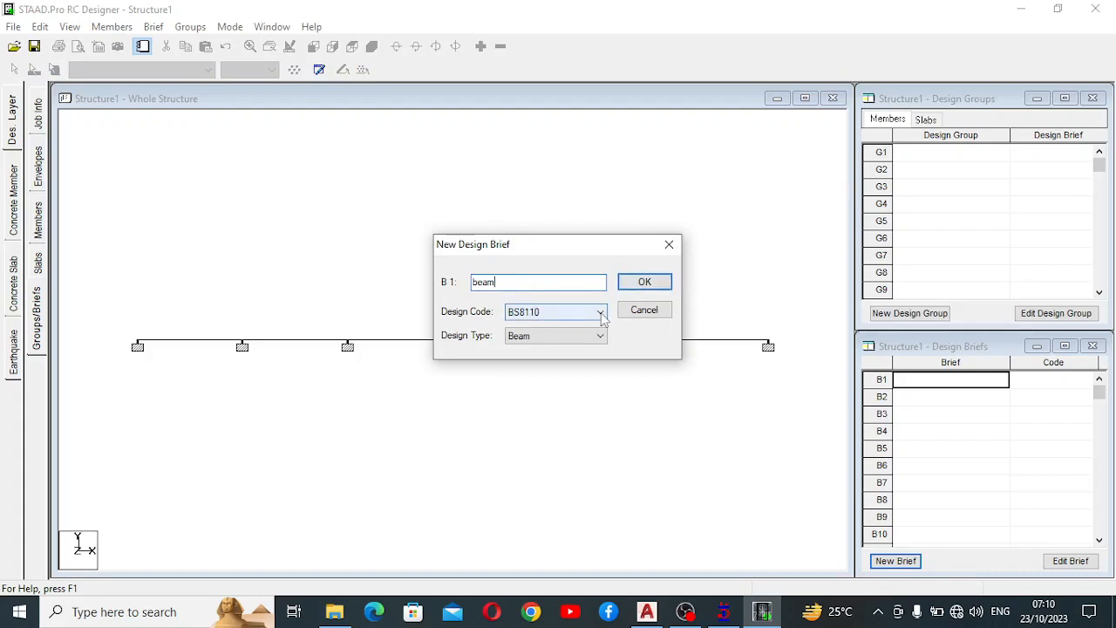
{"action": "left_click", "coordinate": [536, 337]}
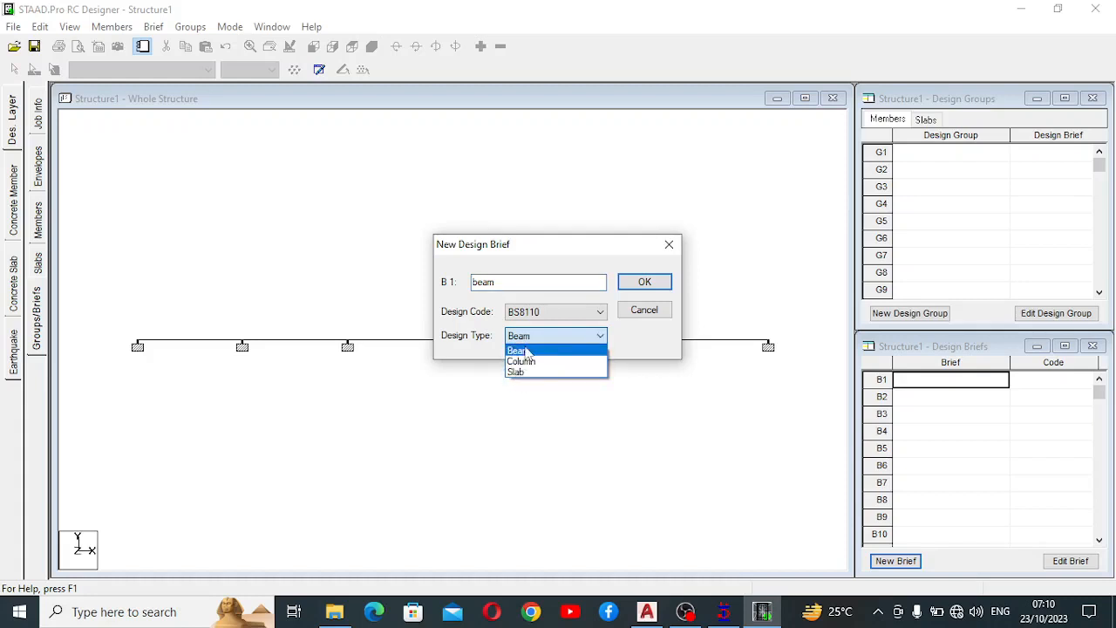
{"action": "left_click", "coordinate": [524, 350]}
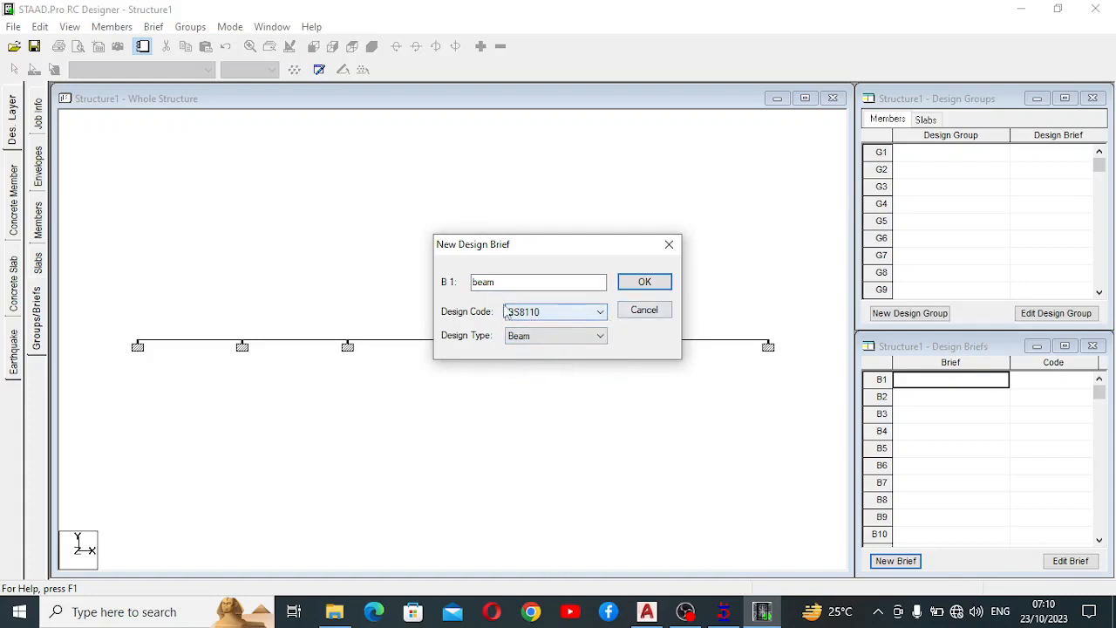
{"action": "left_click", "coordinate": [543, 316]}
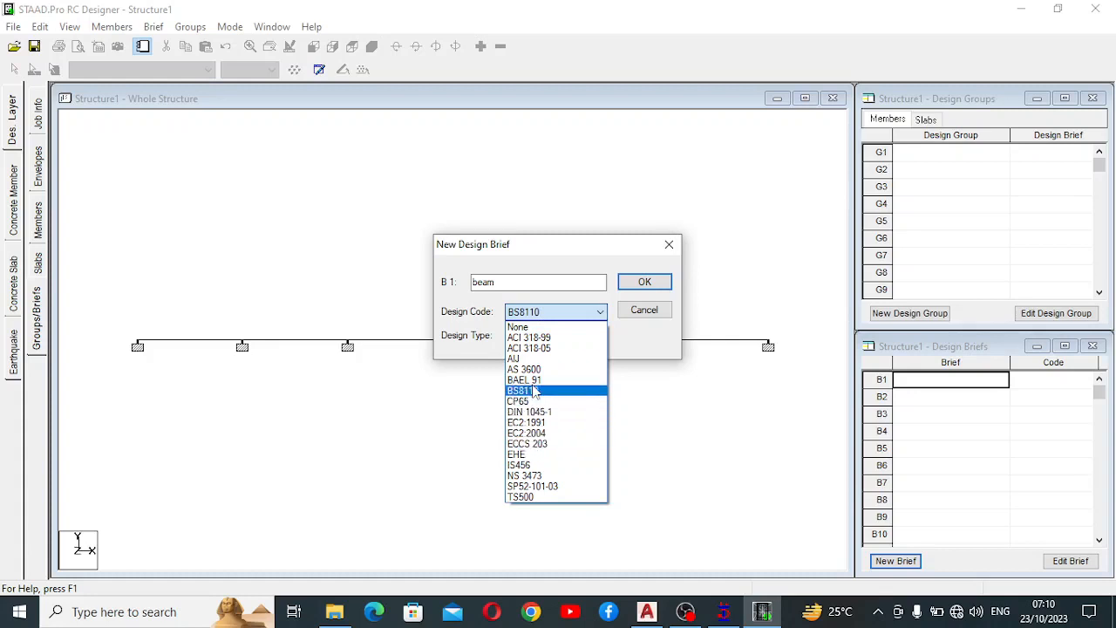
{"action": "left_click", "coordinate": [532, 313]}
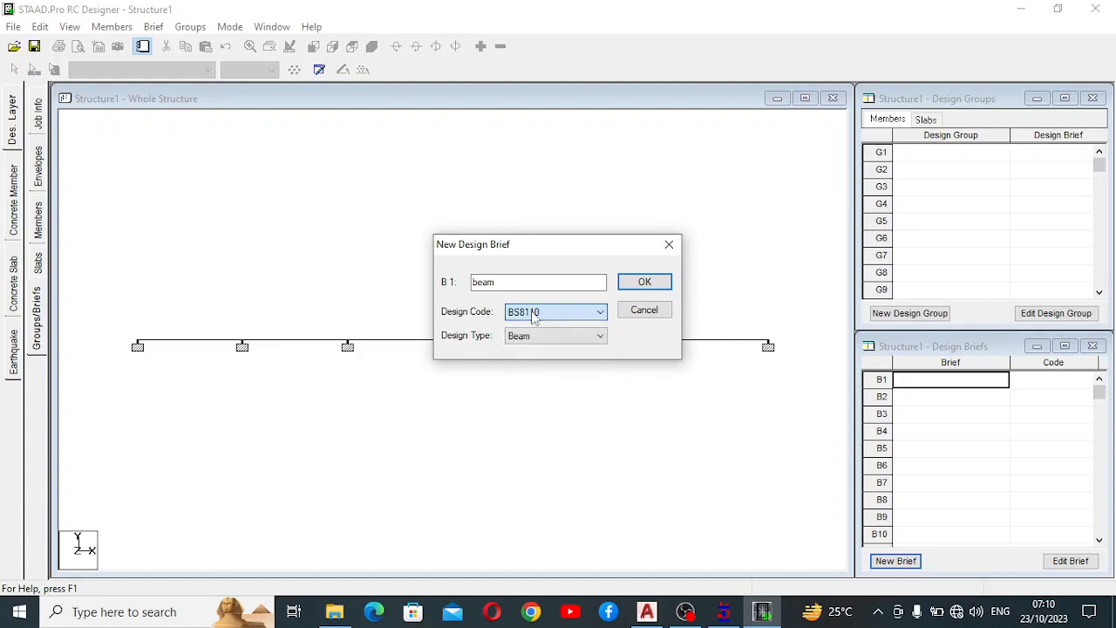
{"action": "left_click", "coordinate": [645, 282]}
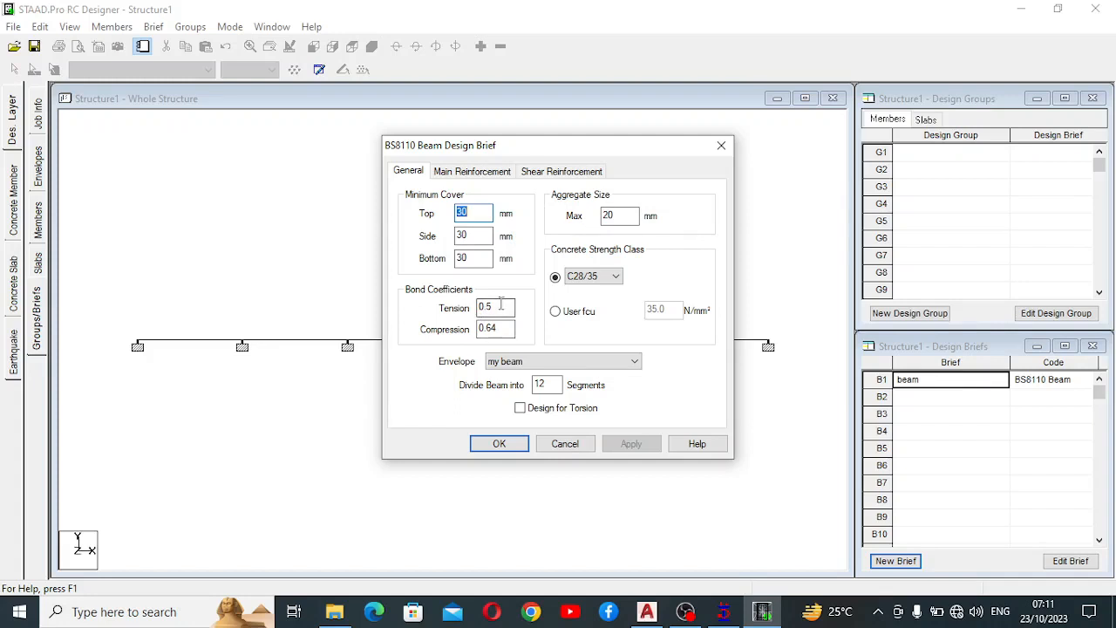
Switch the brief's concrete strength to a user-defined fcu of 30 N/mm²
{"action": "left_click", "coordinate": [615, 277]}
{"action": "left_click", "coordinate": [617, 279]}
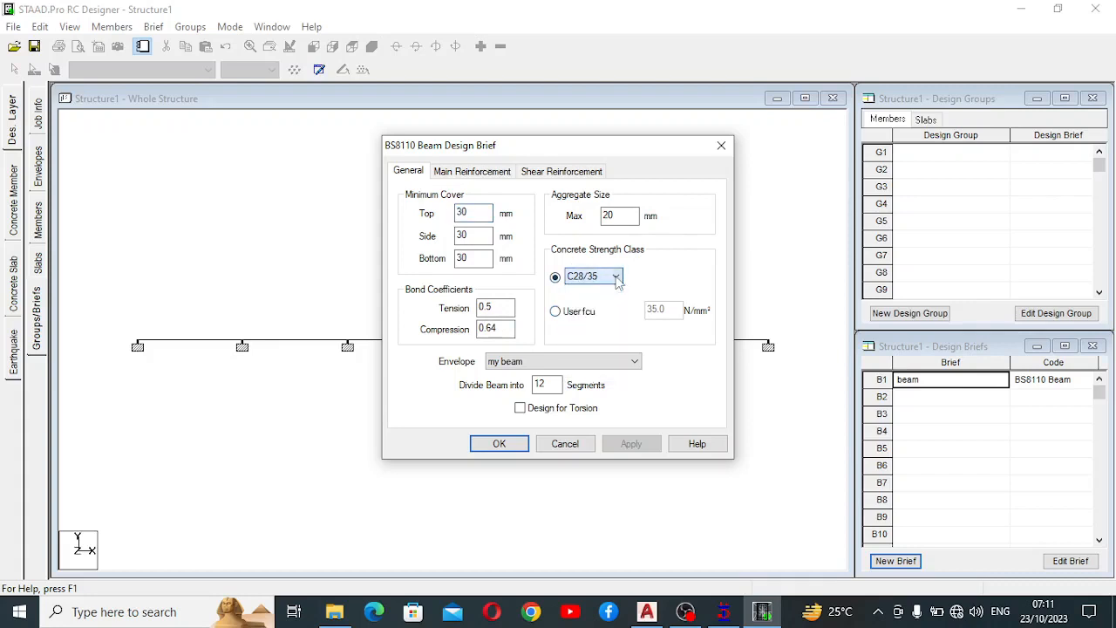
{"action": "left_click", "coordinate": [556, 311]}
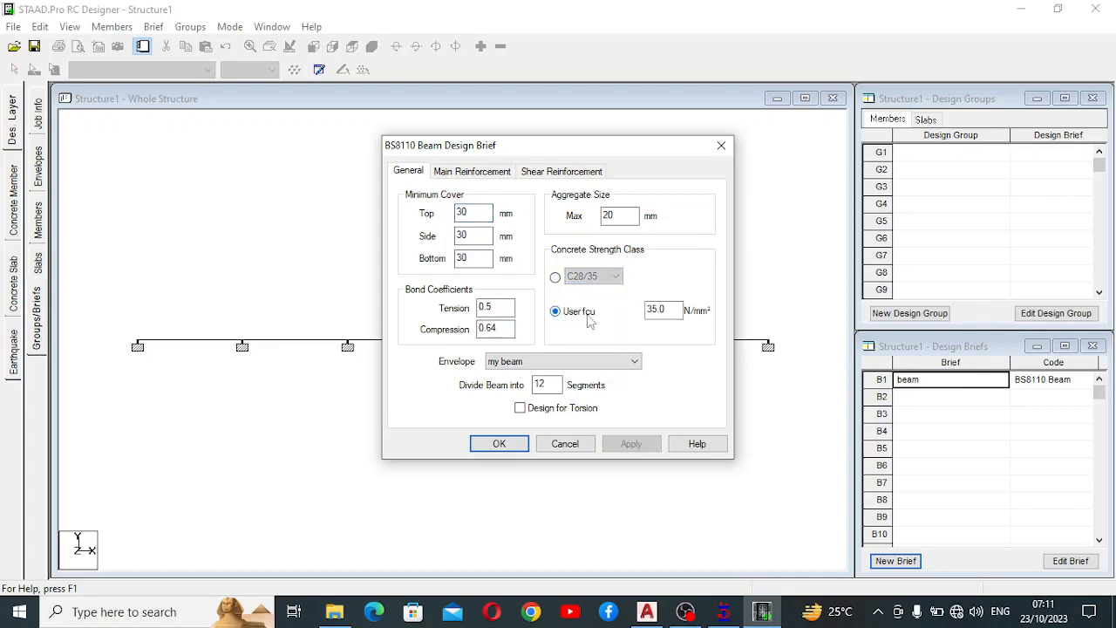
{"action": "left_click", "coordinate": [678, 314]}
{"action": "key", "text": "BackSpace"}
{"action": "key", "text": "BackSpace"}
{"action": "key", "text": "BackSpace"}
{"action": "key", "text": "BackSpace"}
{"action": "type", "text": "30"}
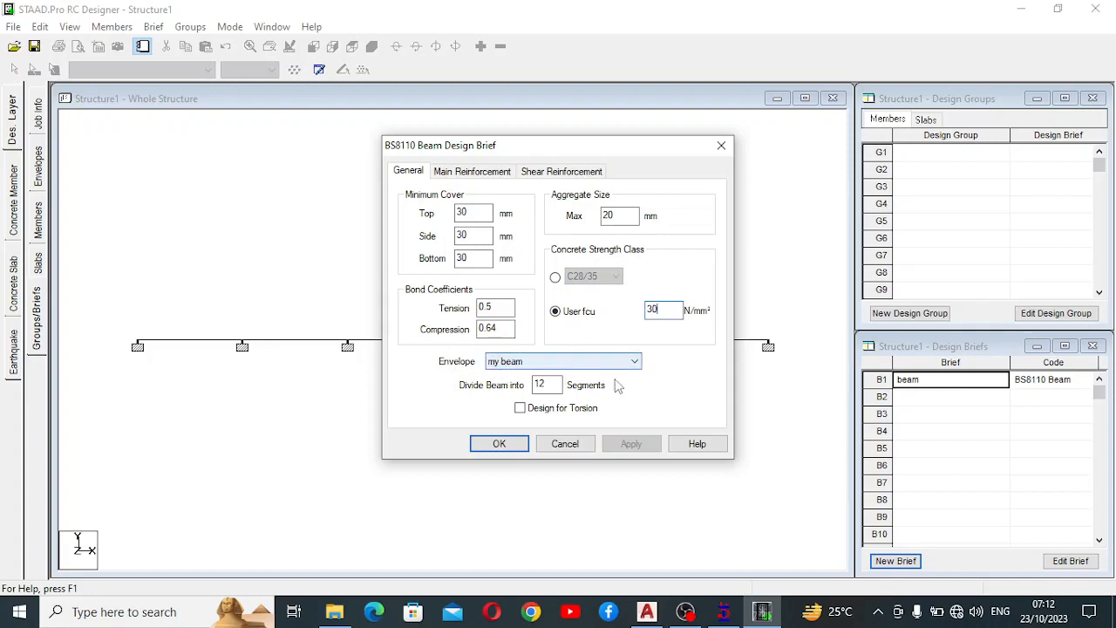
Divide the beam into 6 segments in the design brief and accept the general settings
{"action": "left_click", "coordinate": [551, 389]}
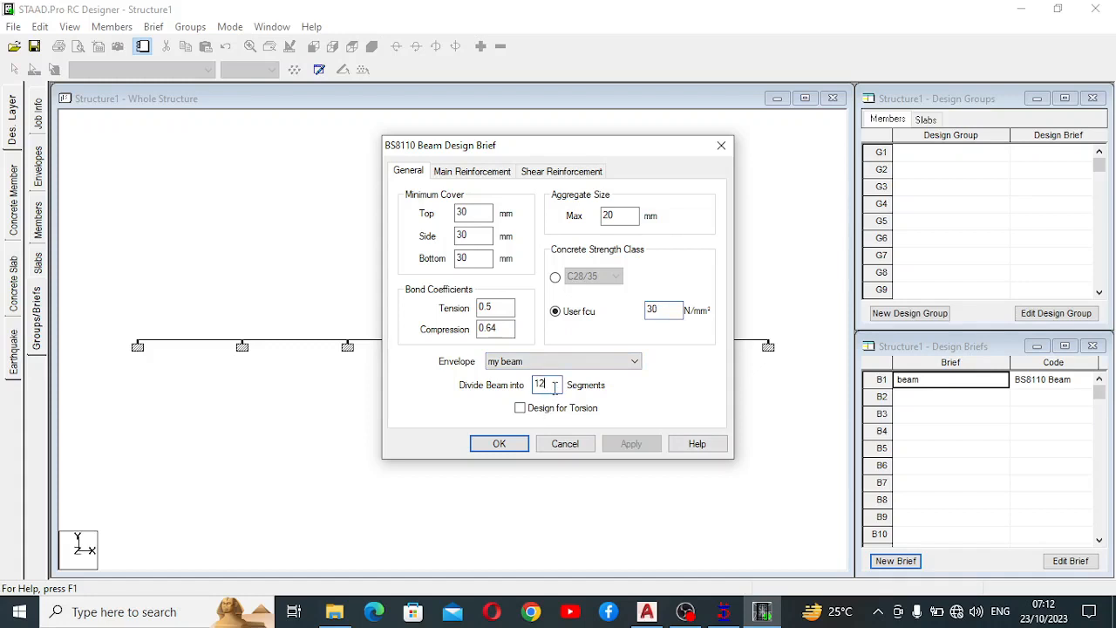
{"action": "key", "text": "BackSpace"}
{"action": "key", "text": "BackSpace"}
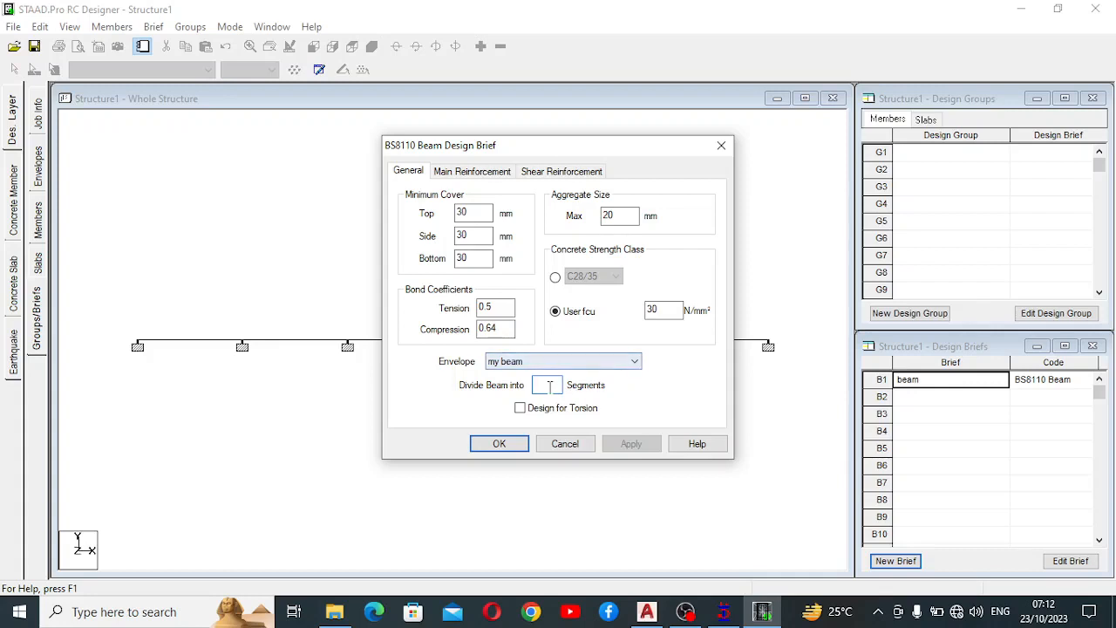
{"action": "type", "text": "6"}
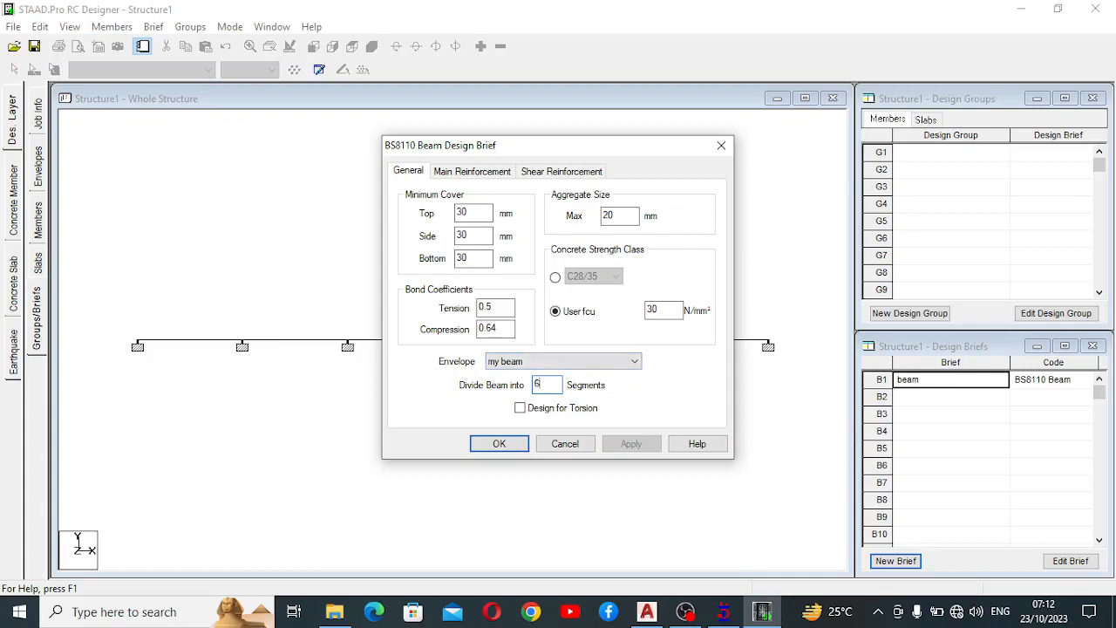
{"action": "left_click", "coordinate": [499, 443]}
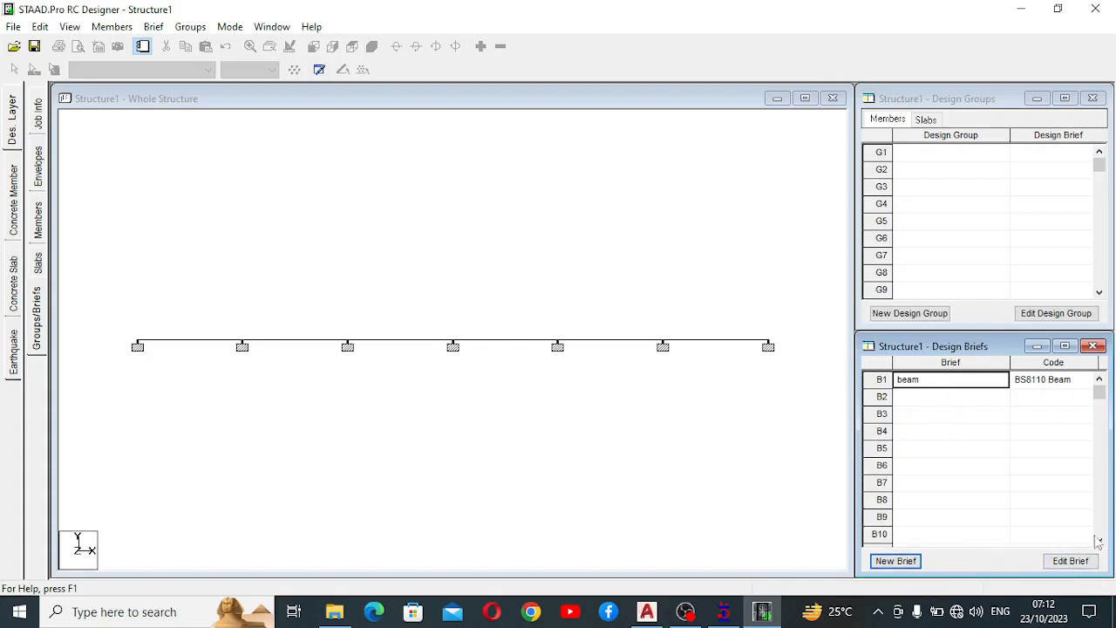
Reopen the "beam" design brief and set the minimum top bar size of the main reinforcement to 10
{"action": "left_click", "coordinate": [1085, 565]}
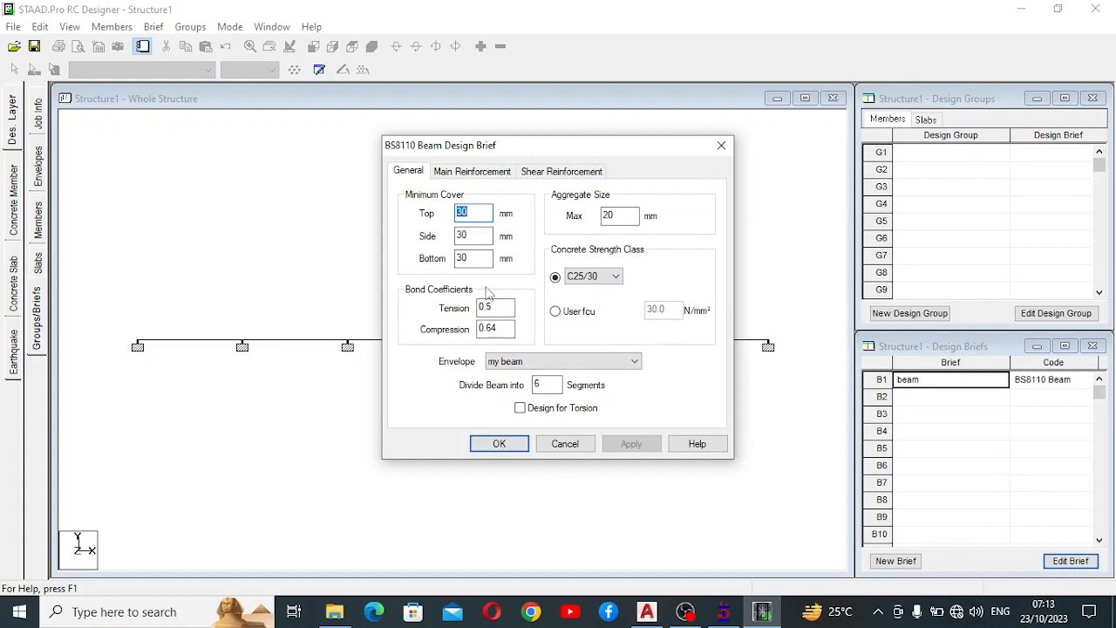
{"action": "left_click", "coordinate": [479, 173]}
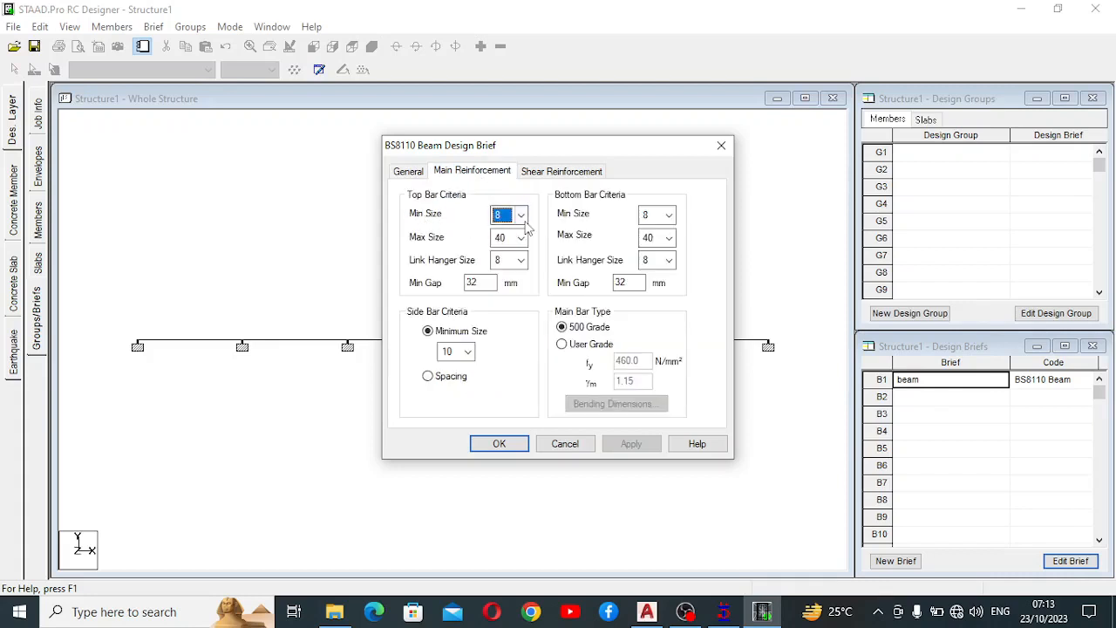
{"action": "left_click", "coordinate": [522, 217]}
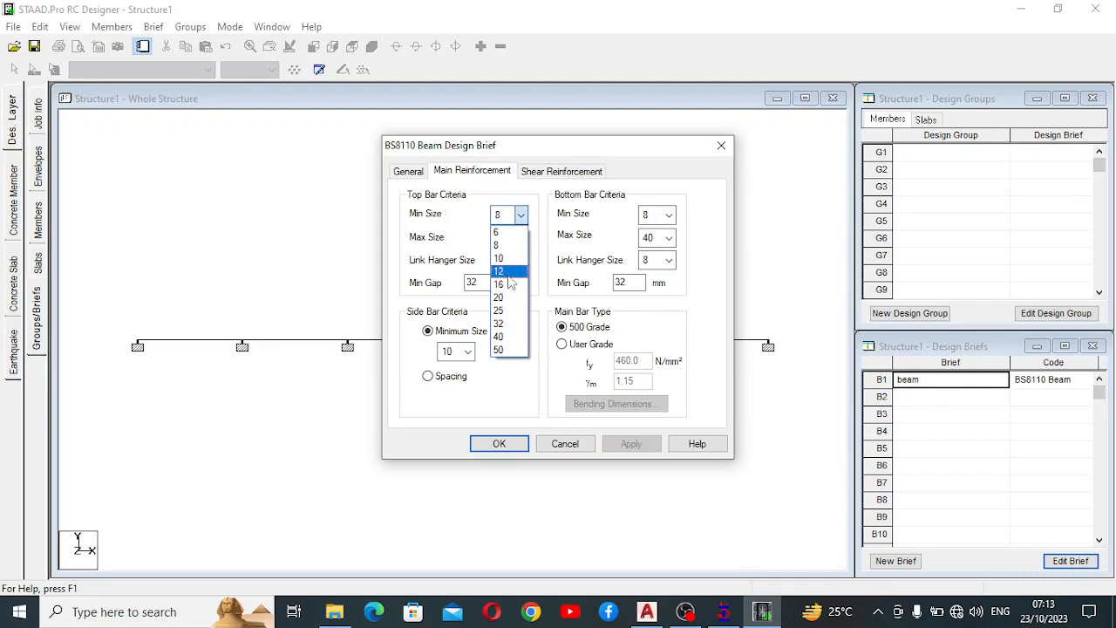
{"action": "left_click", "coordinate": [511, 259]}
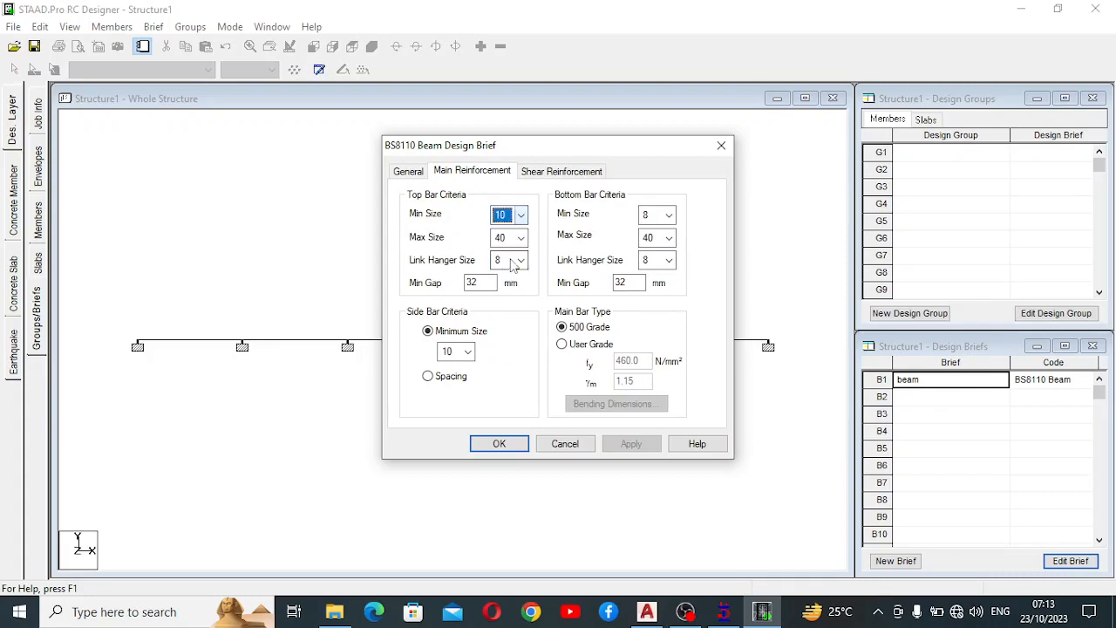
Set the top bars' maximum size to 16, and the bottom bars' minimum size to 12 and maximum size to 16
{"action": "left_click", "coordinate": [520, 239]}
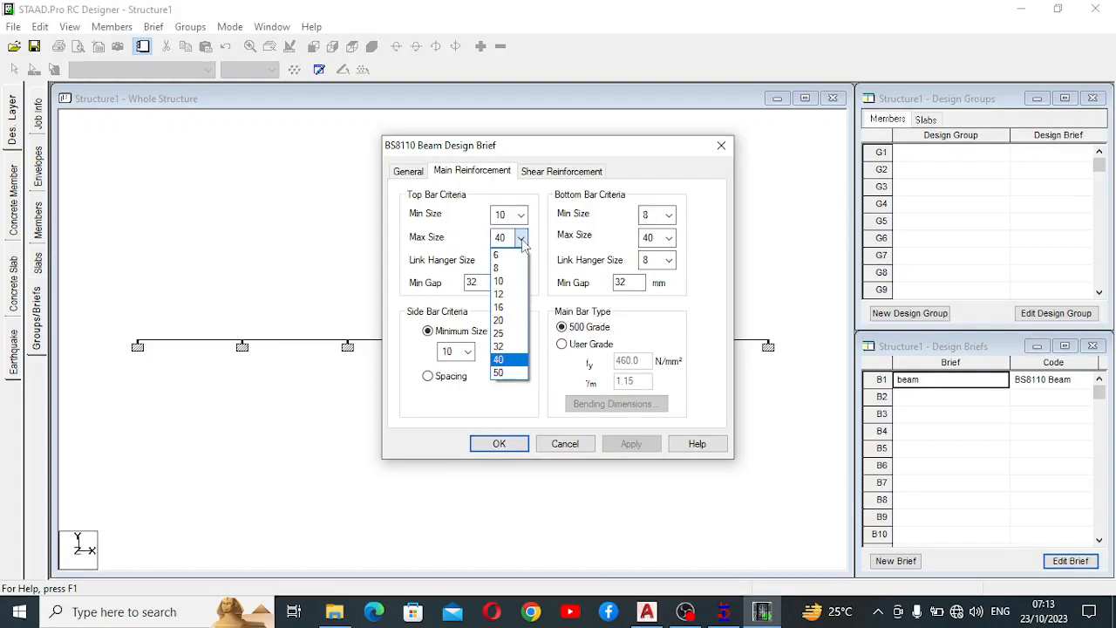
{"action": "left_click", "coordinate": [512, 307]}
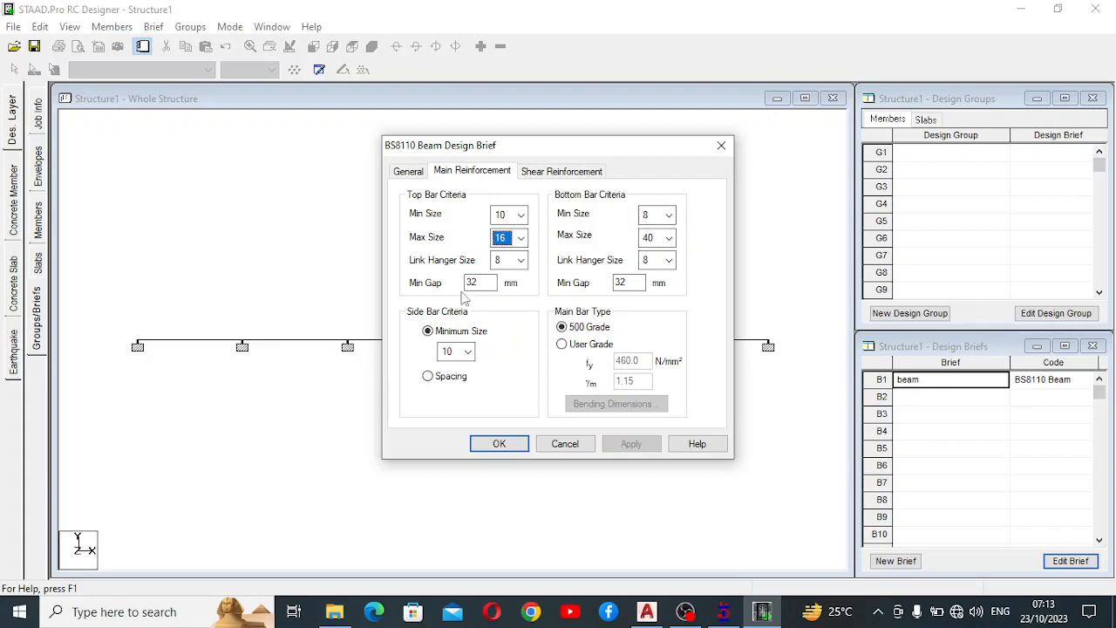
{"action": "left_click", "coordinate": [668, 216]}
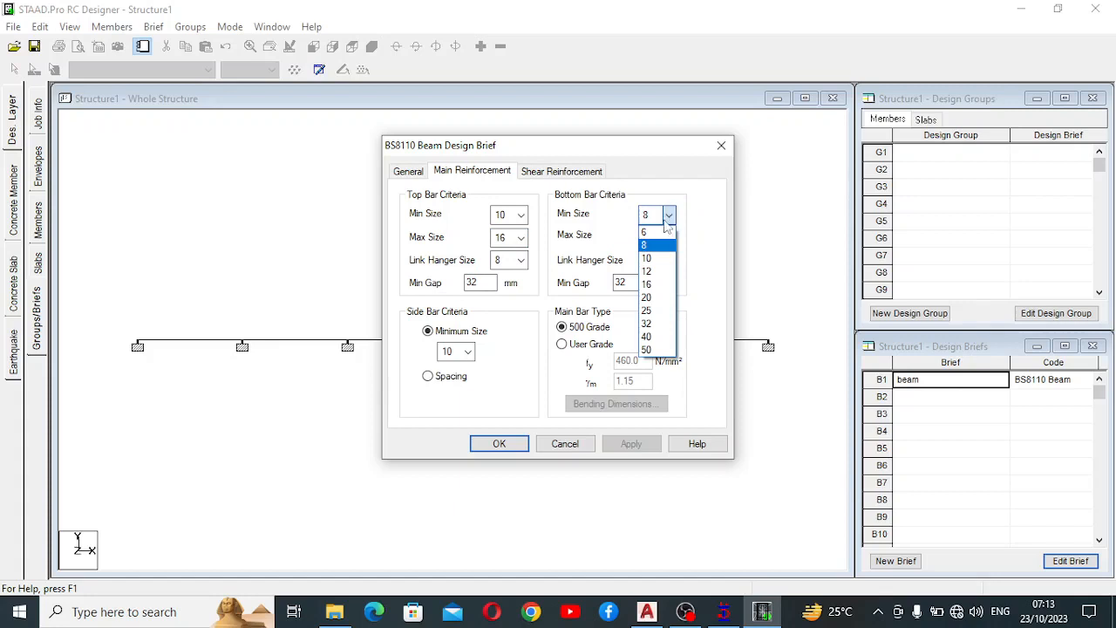
{"action": "left_click", "coordinate": [647, 284]}
{"action": "left_click", "coordinate": [668, 216]}
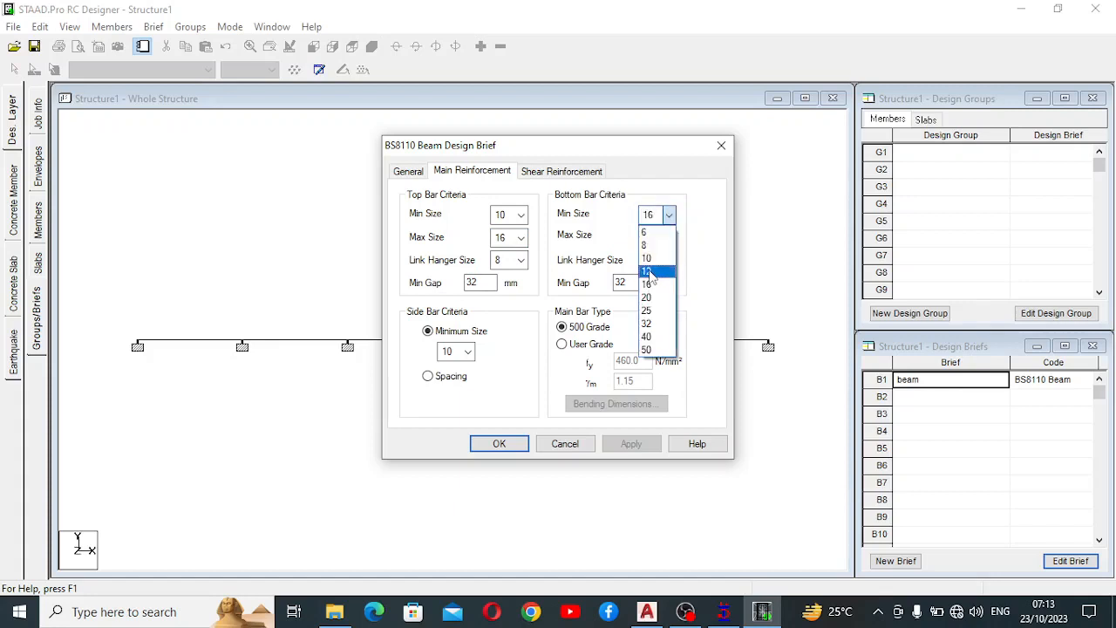
{"action": "left_click", "coordinate": [646, 271]}
{"action": "left_click", "coordinate": [669, 237]}
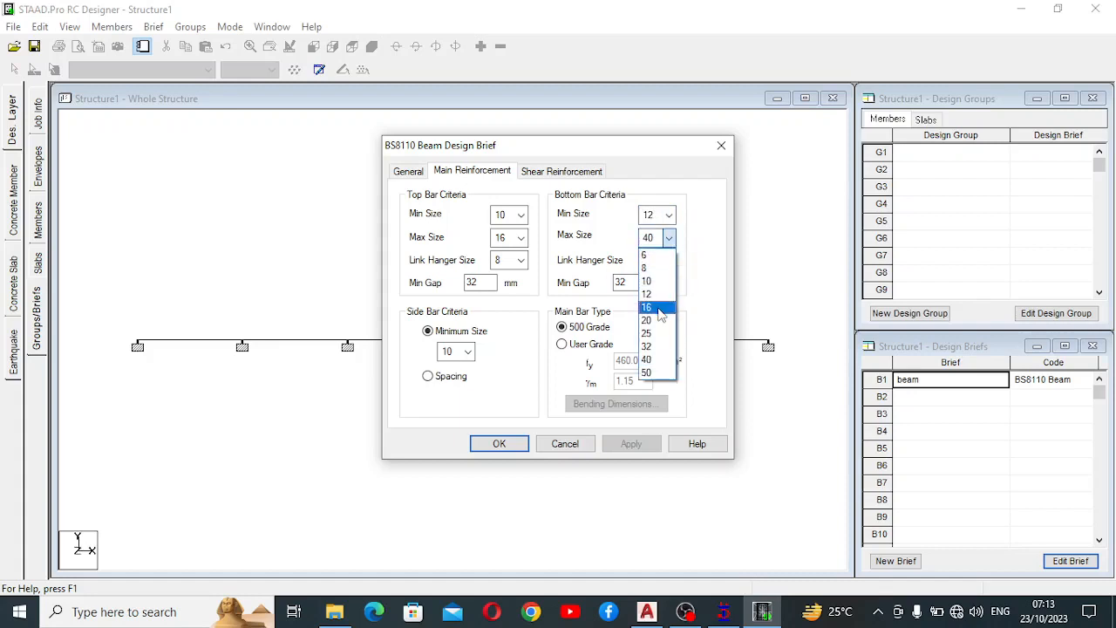
{"action": "left_click", "coordinate": [660, 311]}
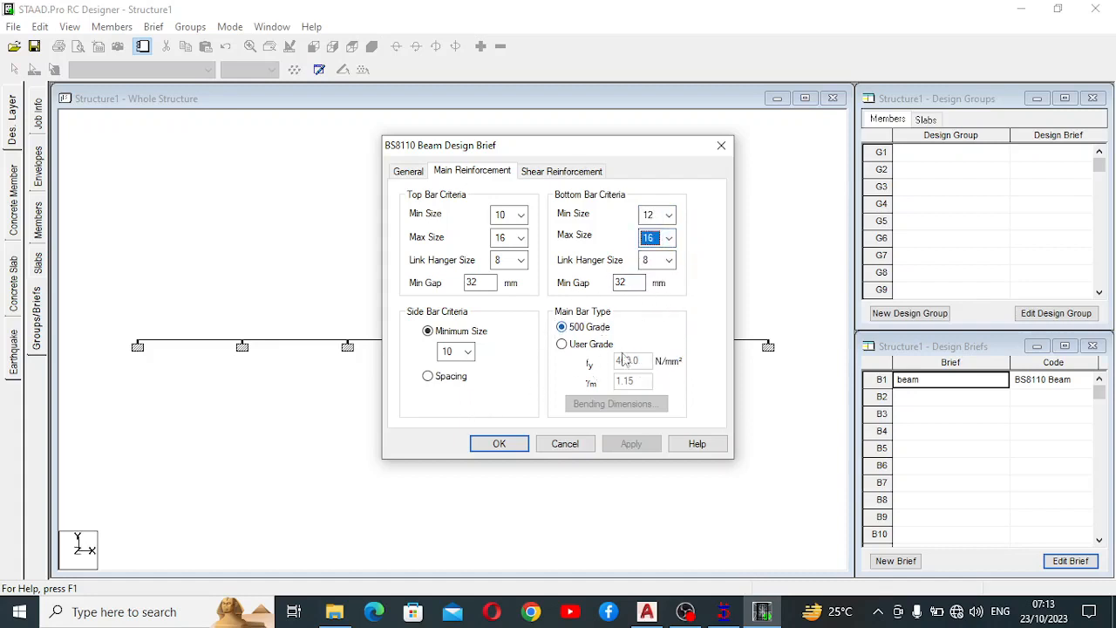
Switch the main bar type to a user grade with fy of 410 N/mm²
{"action": "left_click", "coordinate": [561, 344]}
{"action": "left_click", "coordinate": [645, 360]}
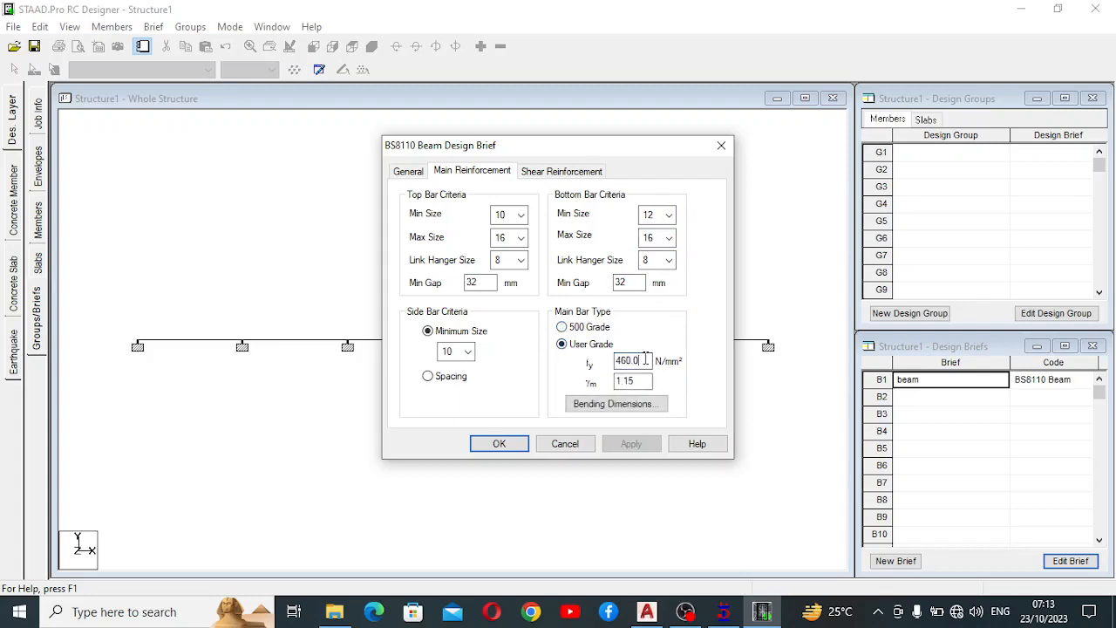
{"action": "key", "text": "BackSpace"}
{"action": "key", "text": "BackSpace"}
{"action": "key", "text": "BackSpace"}
{"action": "key", "text": "BackSpace"}
{"action": "key", "text": "BackSpace"}
{"action": "type", "text": "410"}
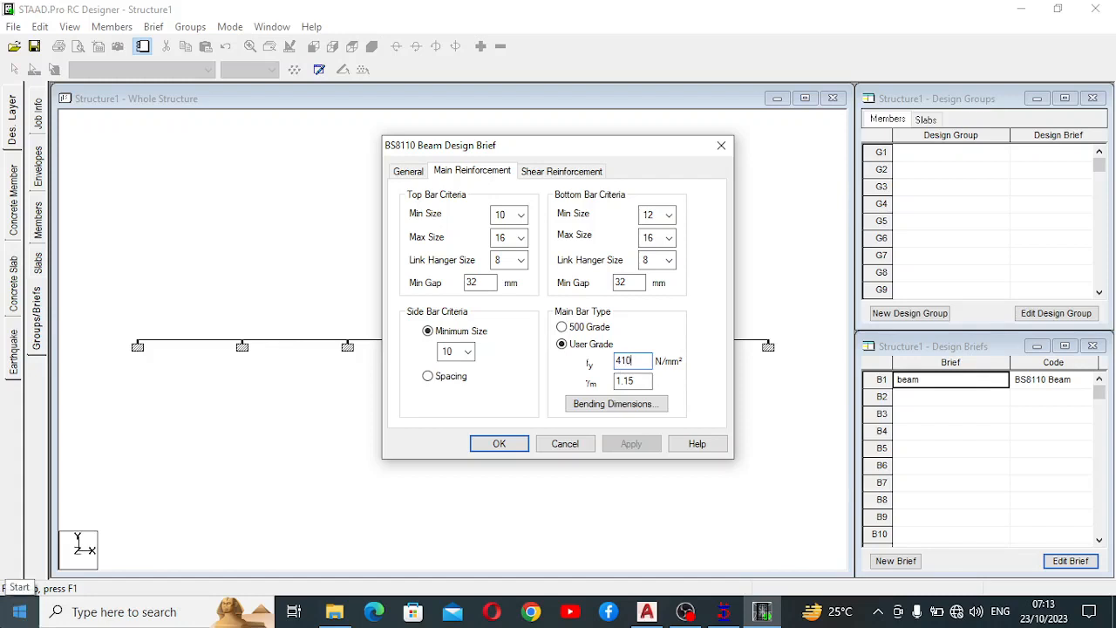
Set the shear reinforcement bar type to a user grade with fy of 250 N/mm² and accept the design brief
{"action": "left_click", "coordinate": [541, 174]}
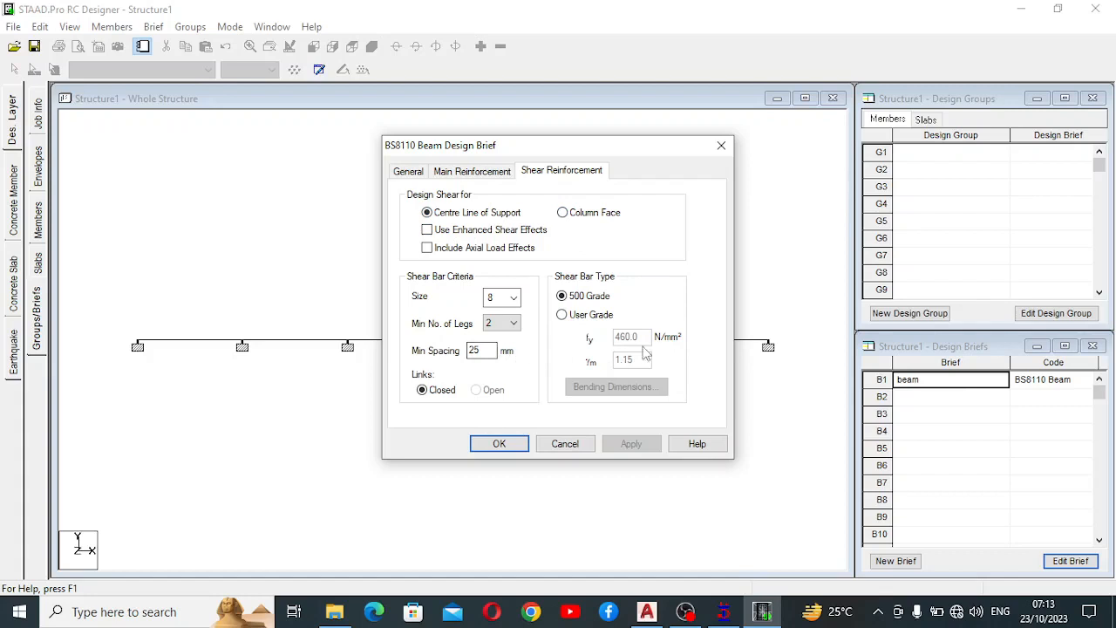
{"action": "left_click", "coordinate": [563, 316]}
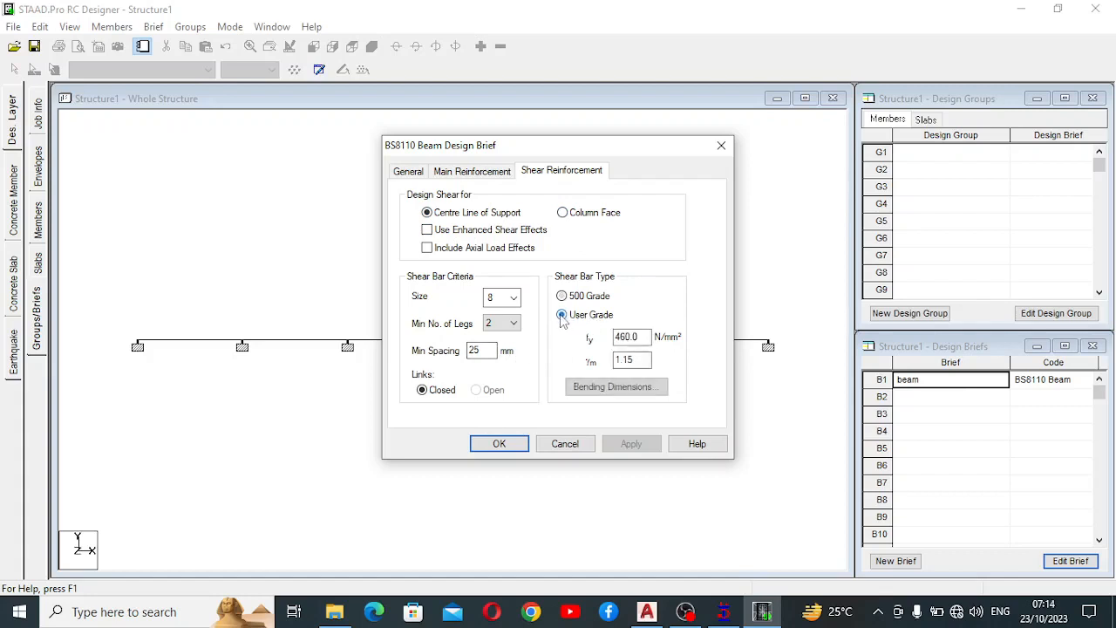
{"action": "left_click", "coordinate": [642, 335]}
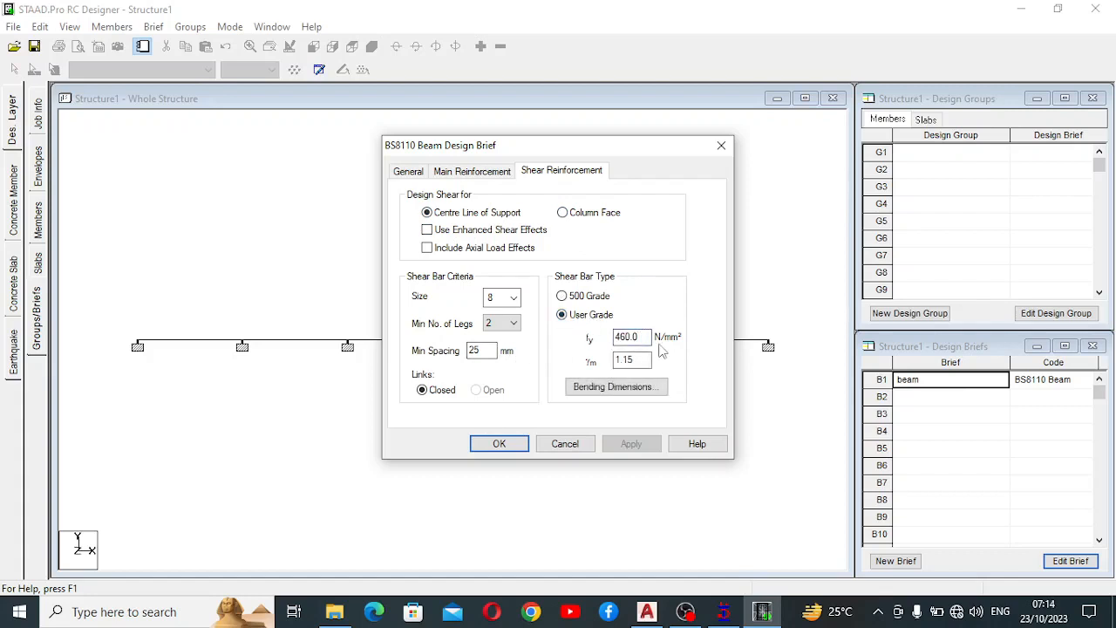
{"action": "key", "text": "BackSpace"}
{"action": "key", "text": "BackSpace"}
{"action": "key", "text": "BackSpace"}
{"action": "key", "text": "BackSpace"}
{"action": "key", "text": "BackSpace"}
{"action": "type", "text": "24"}
{"action": "key", "text": "BackSpace"}
{"action": "type", "text": "50"}
{"action": "left_click", "coordinate": [501, 443]}
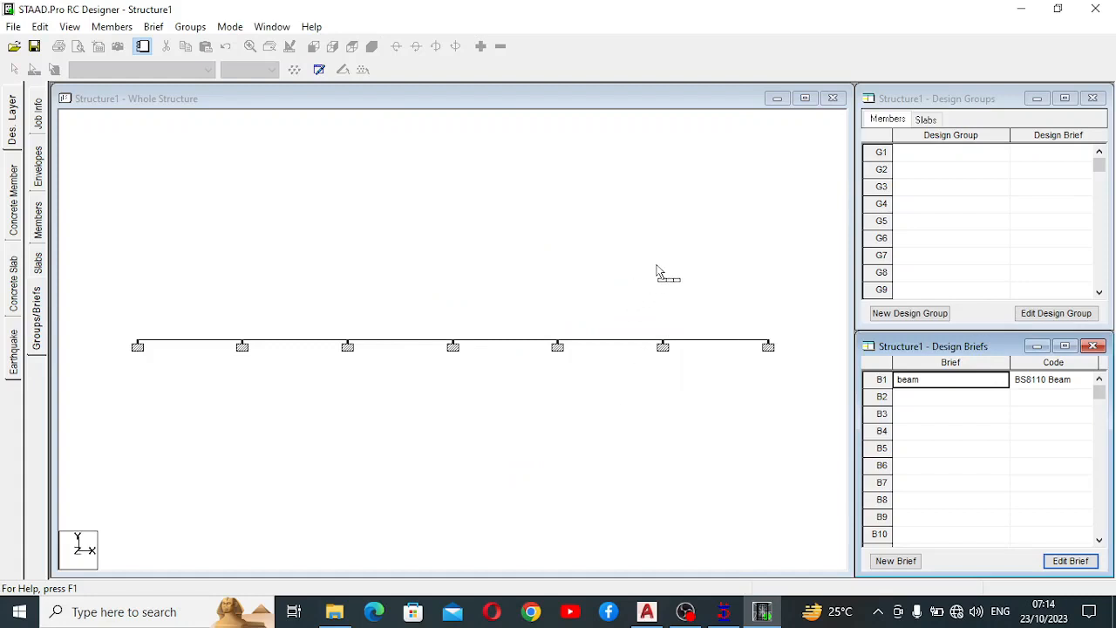
Create a new design group named "Design Group my beam" that uses the "beam" design brief
{"action": "left_click", "coordinate": [897, 317]}
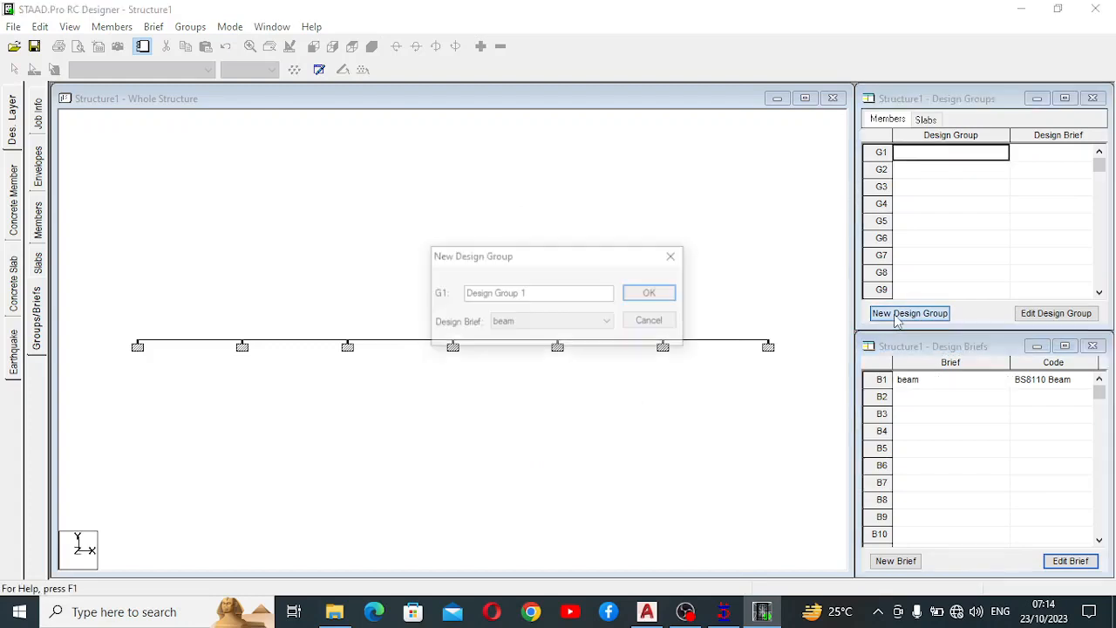
{"action": "left_click", "coordinate": [552, 292]}
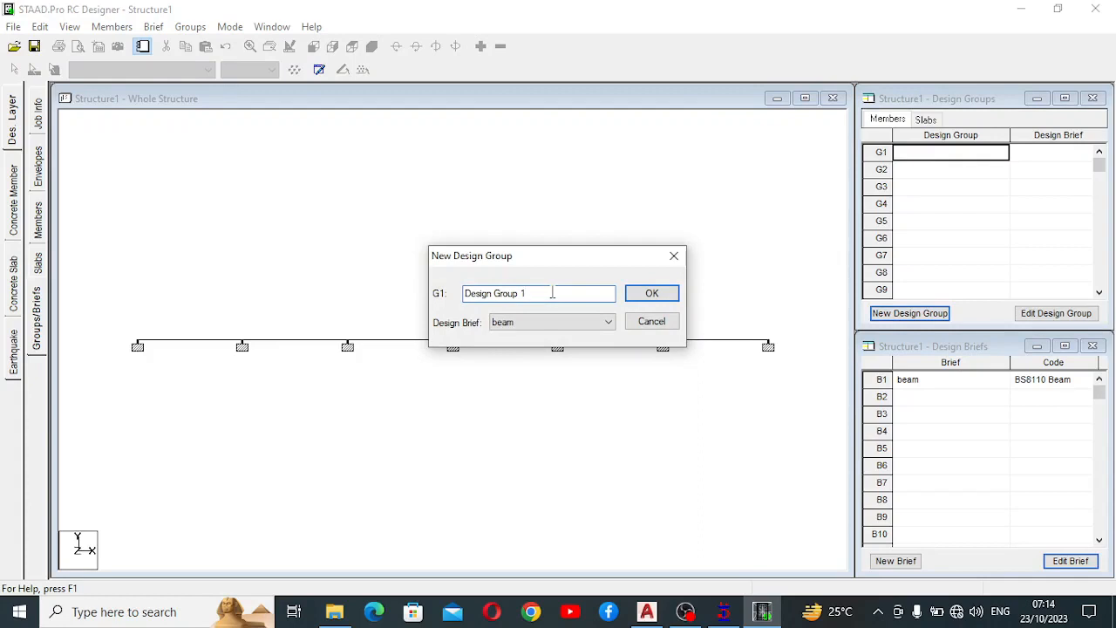
{"action": "key", "text": "BackSpace"}
{"action": "type", "text": "my beam"}
{"action": "left_click", "coordinate": [661, 297]}
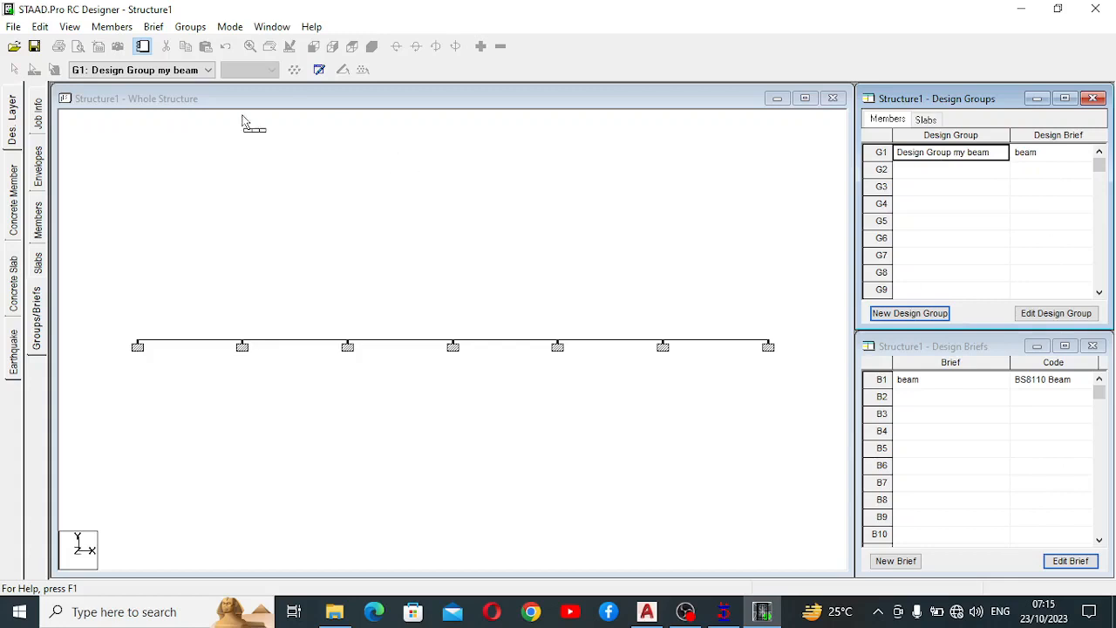
Auto-form all the beam's spans into a design member and review the full members table
{"action": "left_click", "coordinate": [38, 224]}
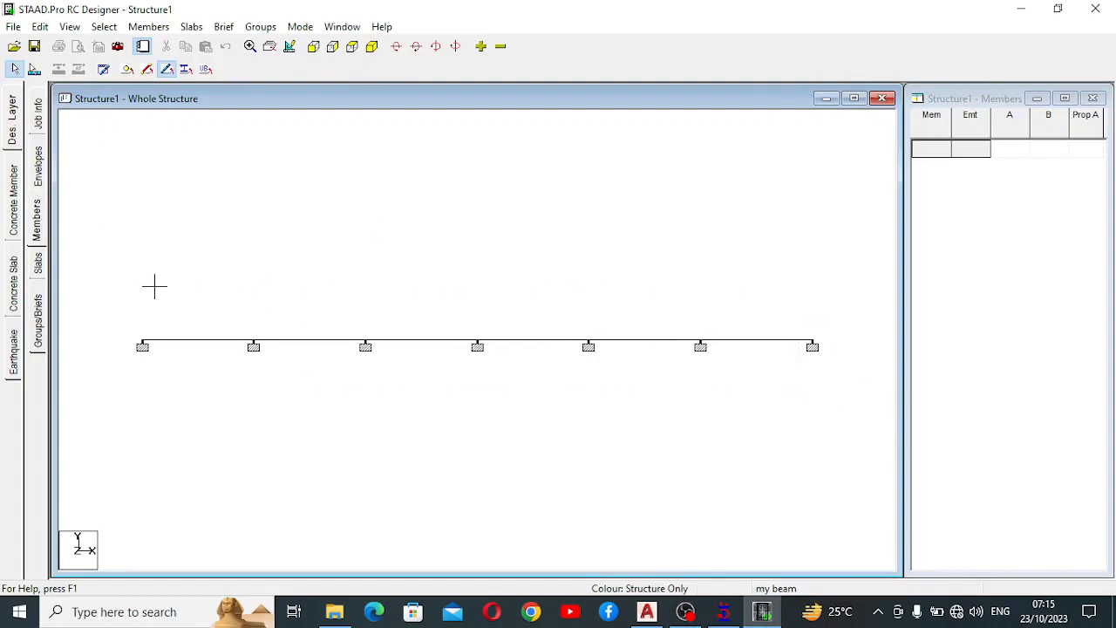
{"action": "mouse_move", "coordinate": [843, 392]}
{"action": "left_mouse_down"}
{"action": "mouse_move", "coordinate": [110, 282]}
{"action": "mouse_move", "coordinate": [118, 291]}
{"action": "left_mouse_up"}
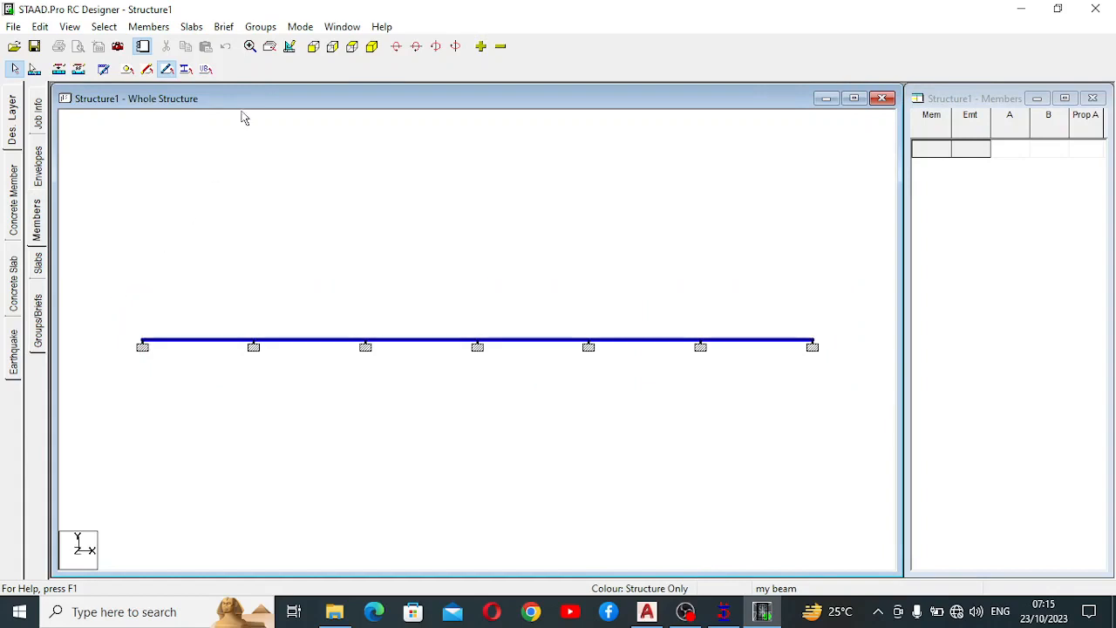
{"action": "left_click", "coordinate": [163, 27]}
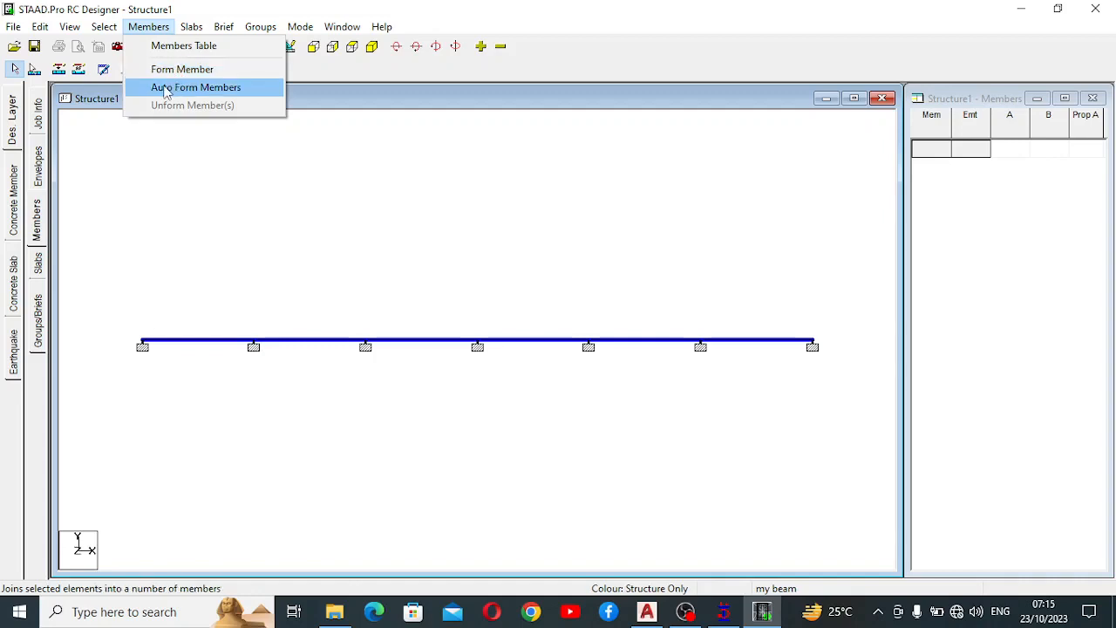
{"action": "left_click", "coordinate": [166, 91]}
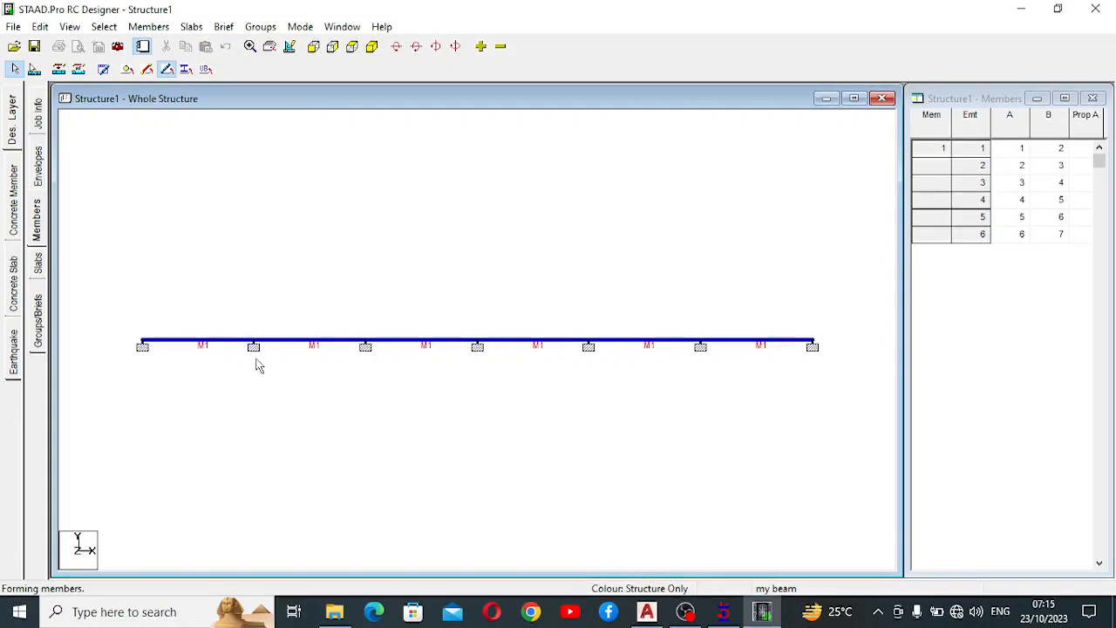
{"action": "left_click", "coordinate": [1065, 99]}
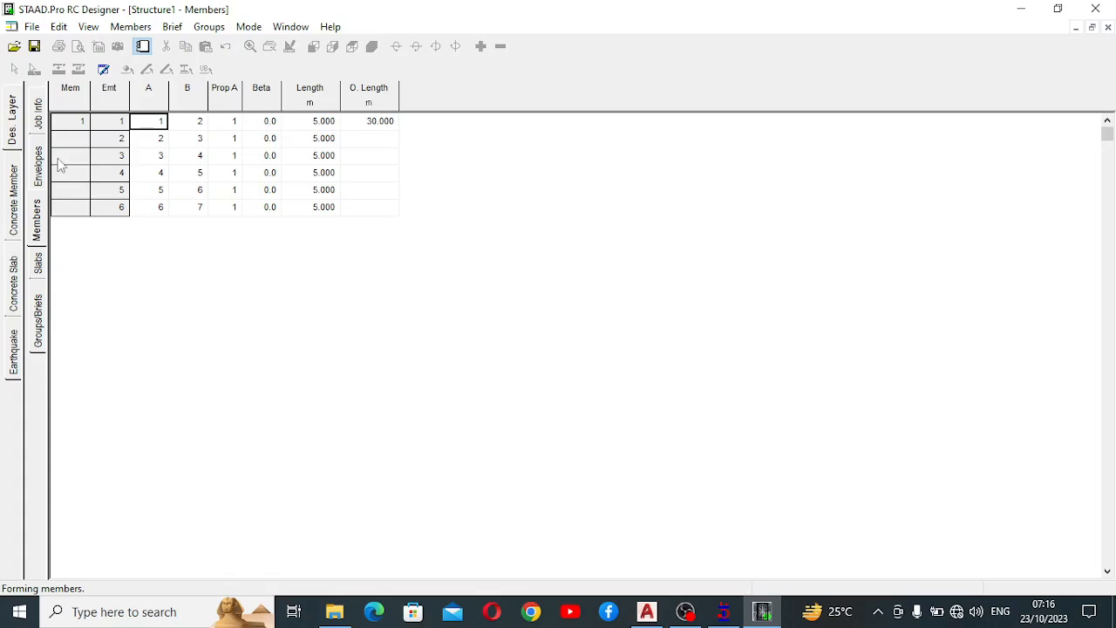
{"action": "left_click", "coordinate": [1093, 29]}
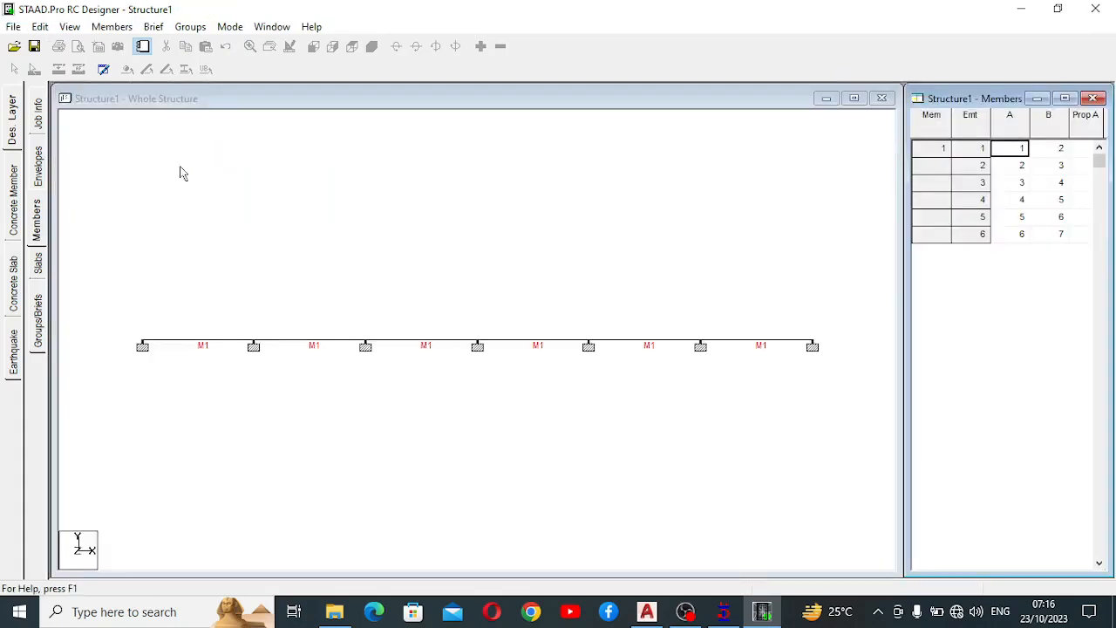
{"action": "left_click", "coordinate": [36, 229]}
{"action": "left_click", "coordinate": [453, 342]}
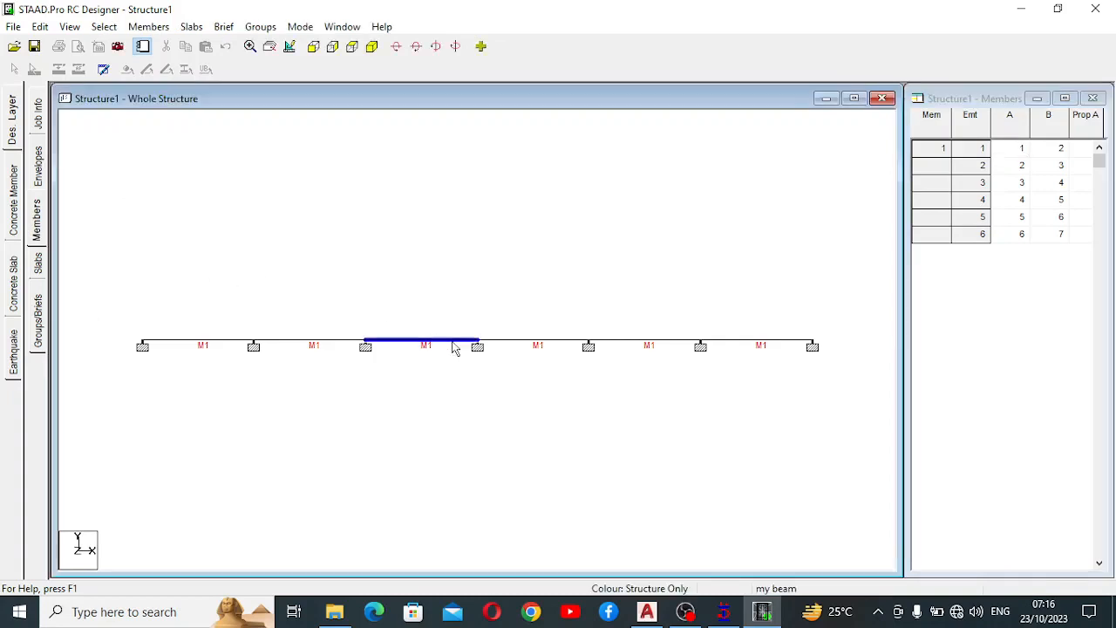
{"action": "left_click", "coordinate": [222, 207]}
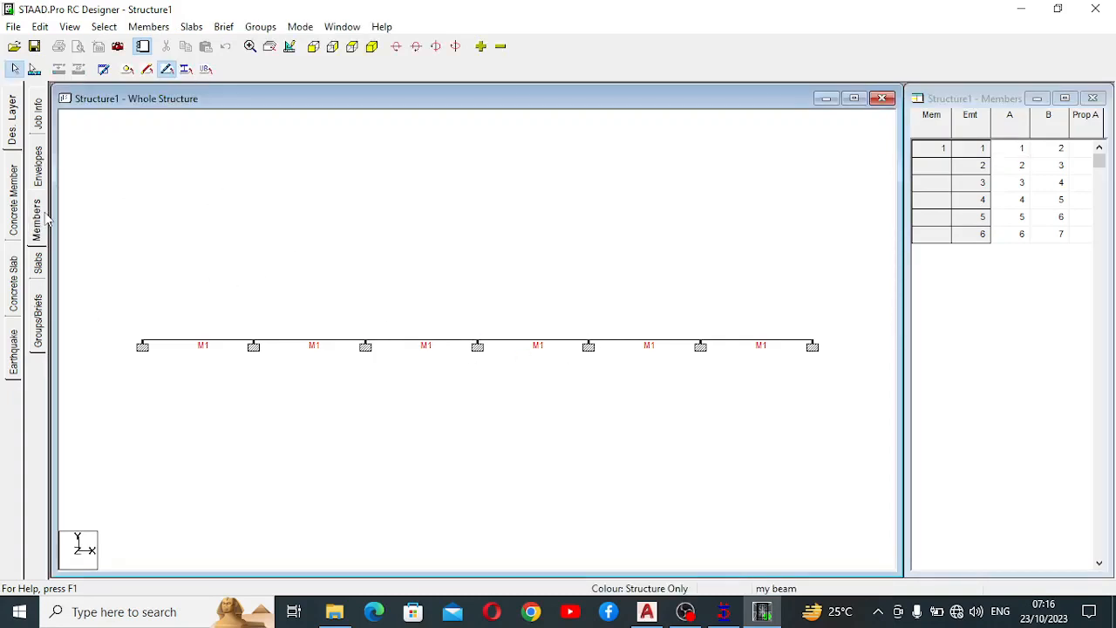
{"action": "left_click", "coordinate": [148, 27]}
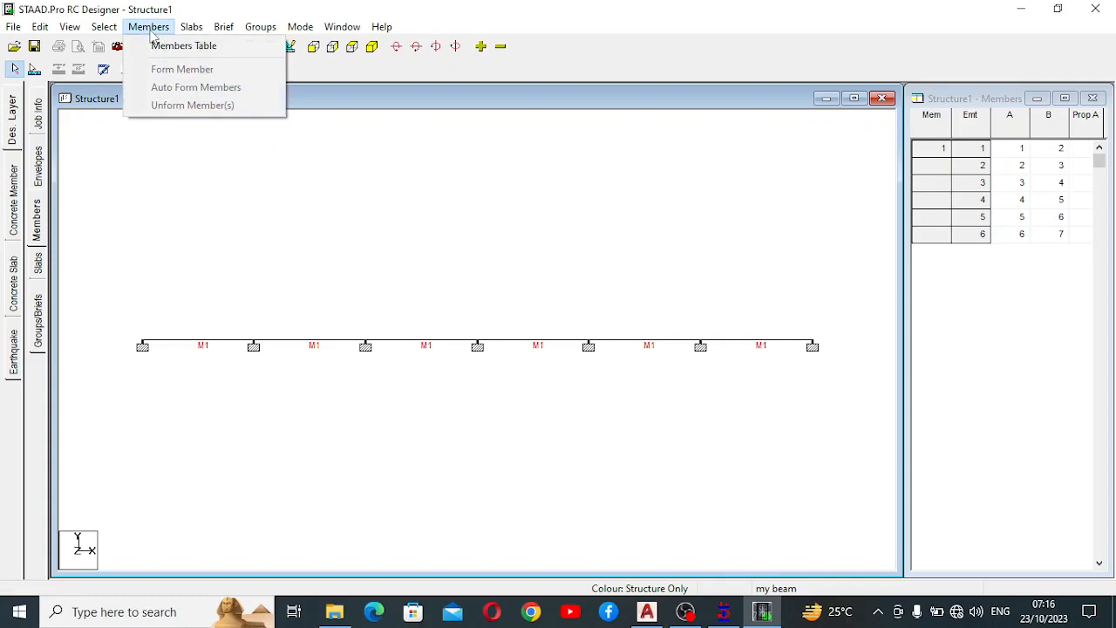
{"action": "left_click", "coordinate": [396, 203]}
{"action": "left_click_drag", "start_coordinate": [689, 304], "coordinate": [99, 269]}
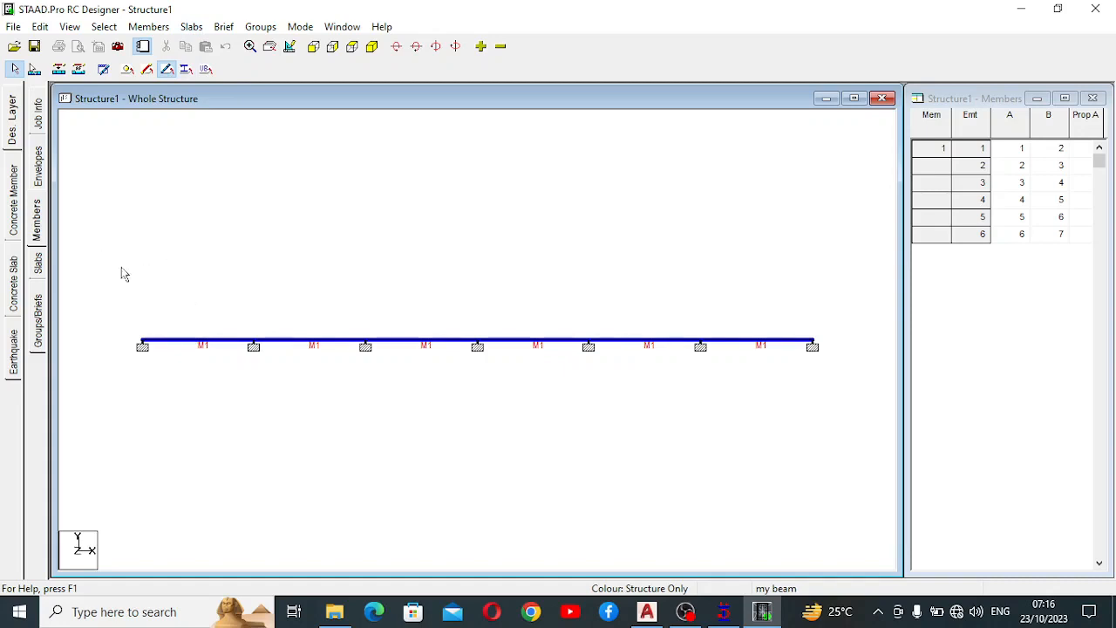
{"action": "right_click", "coordinate": [625, 347]}
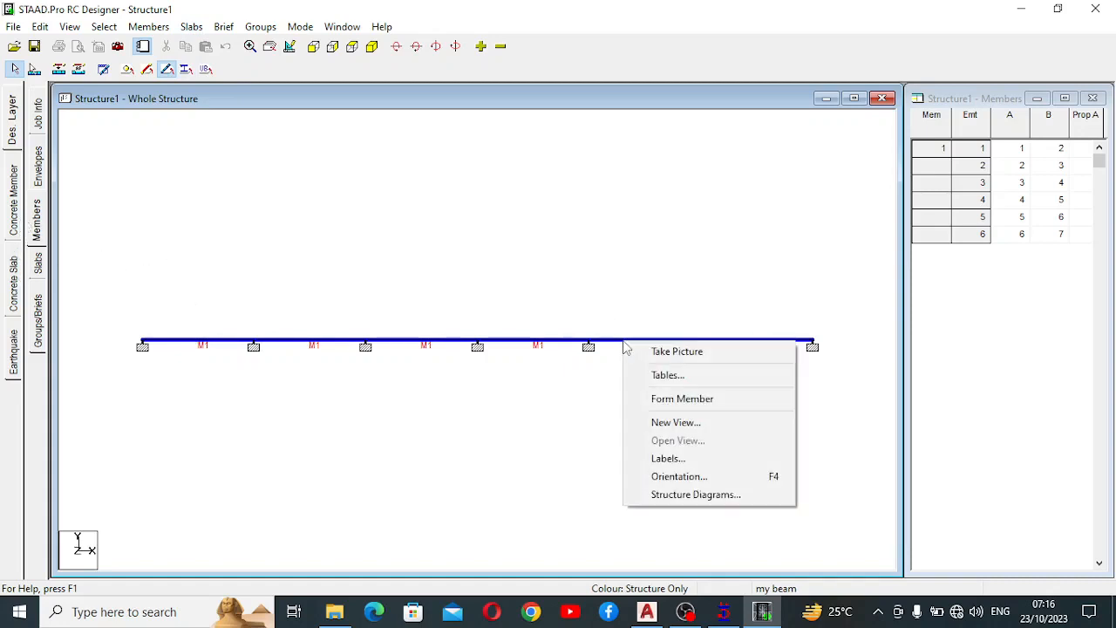
In the Concrete Member mode, add the whole beam to the existing group "Design Group my beam"
{"action": "left_click", "coordinate": [16, 207]}
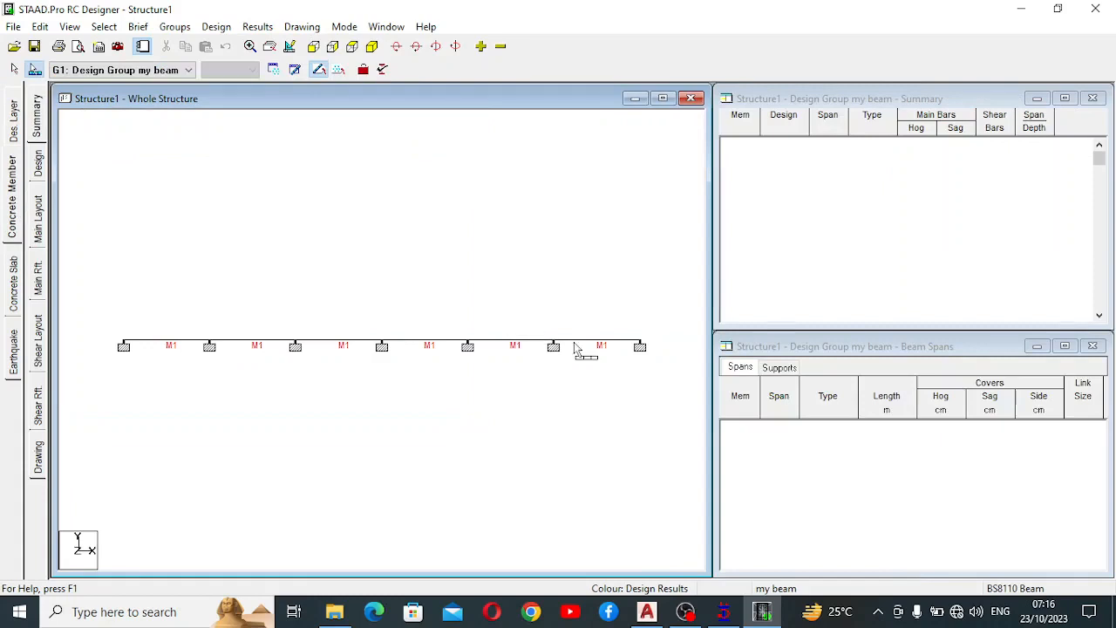
{"action": "left_click_drag", "start_coordinate": [667, 366], "coordinate": [129, 299]}
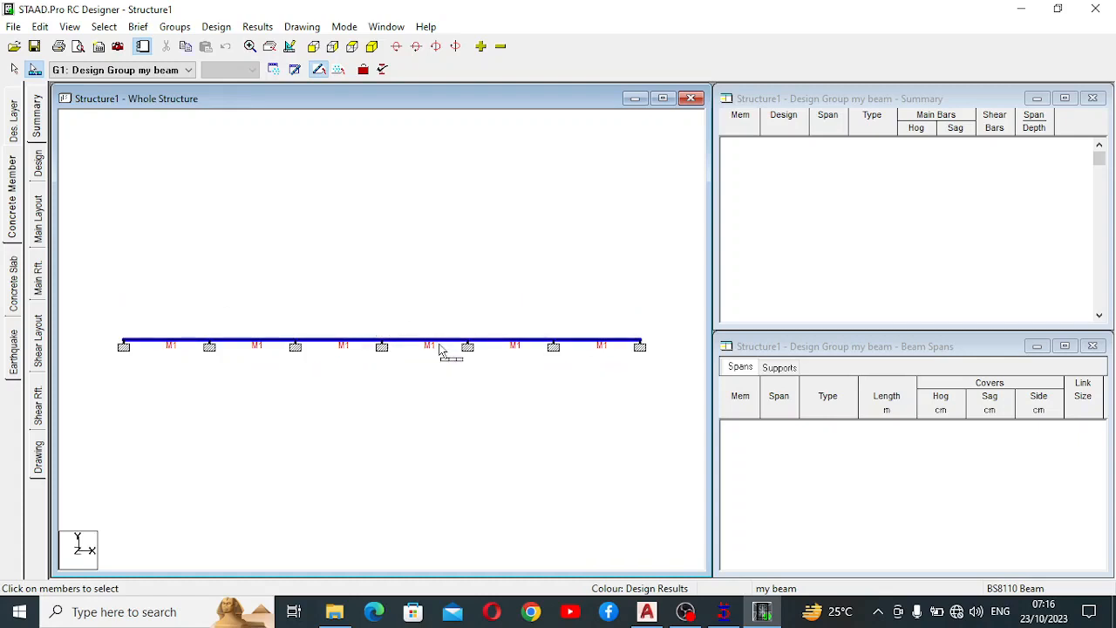
{"action": "right_click", "coordinate": [445, 351]}
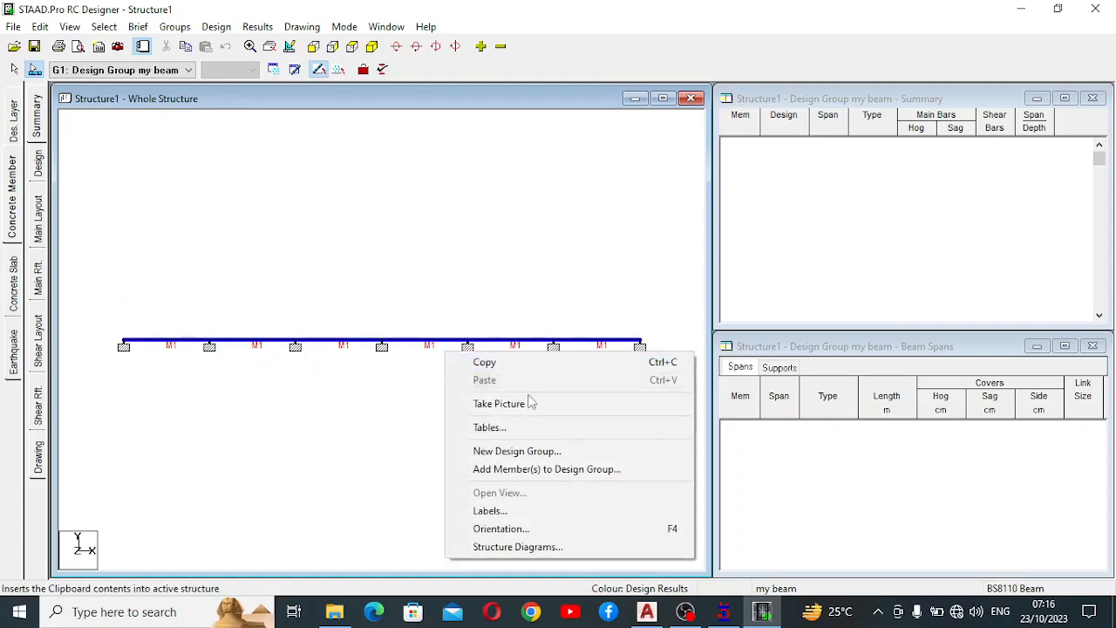
{"action": "left_click", "coordinate": [512, 473]}
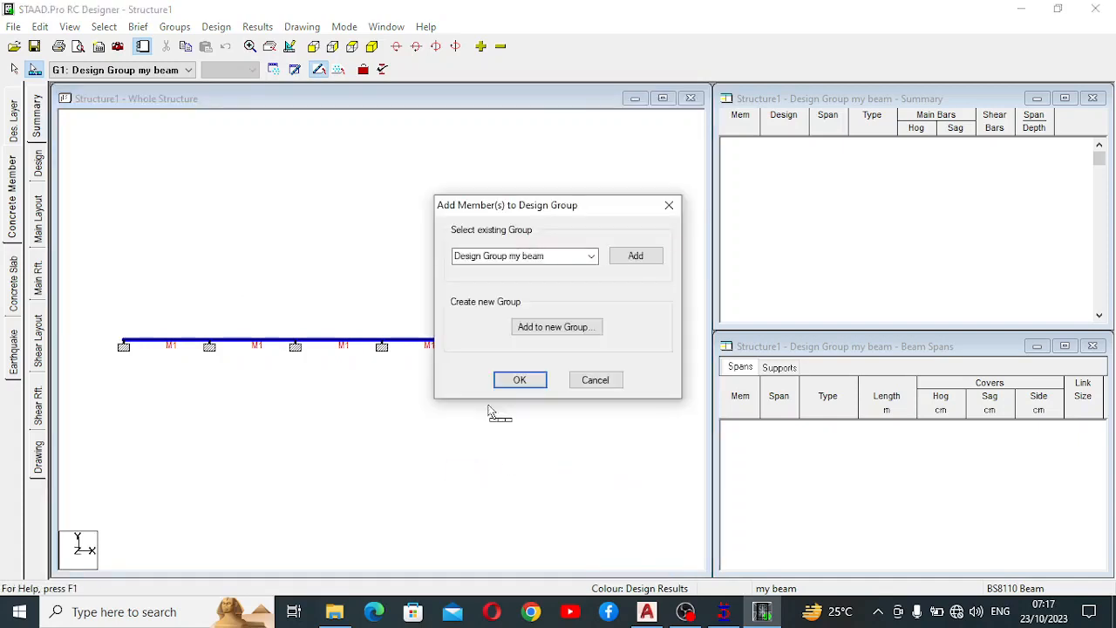
{"action": "left_click", "coordinate": [637, 263]}
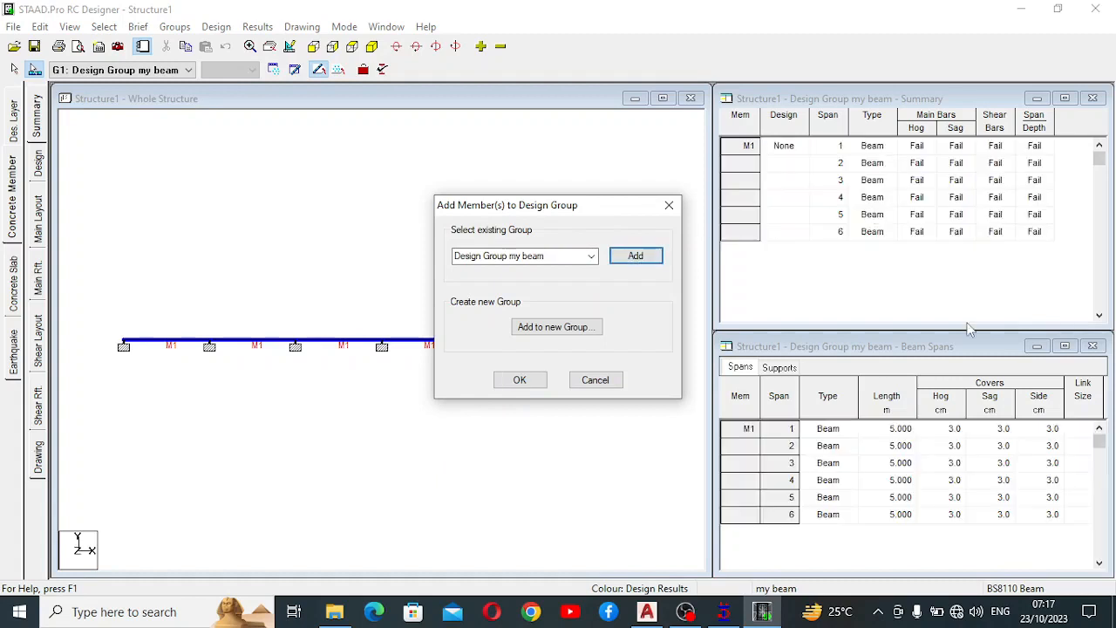
{"action": "left_click", "coordinate": [535, 384]}
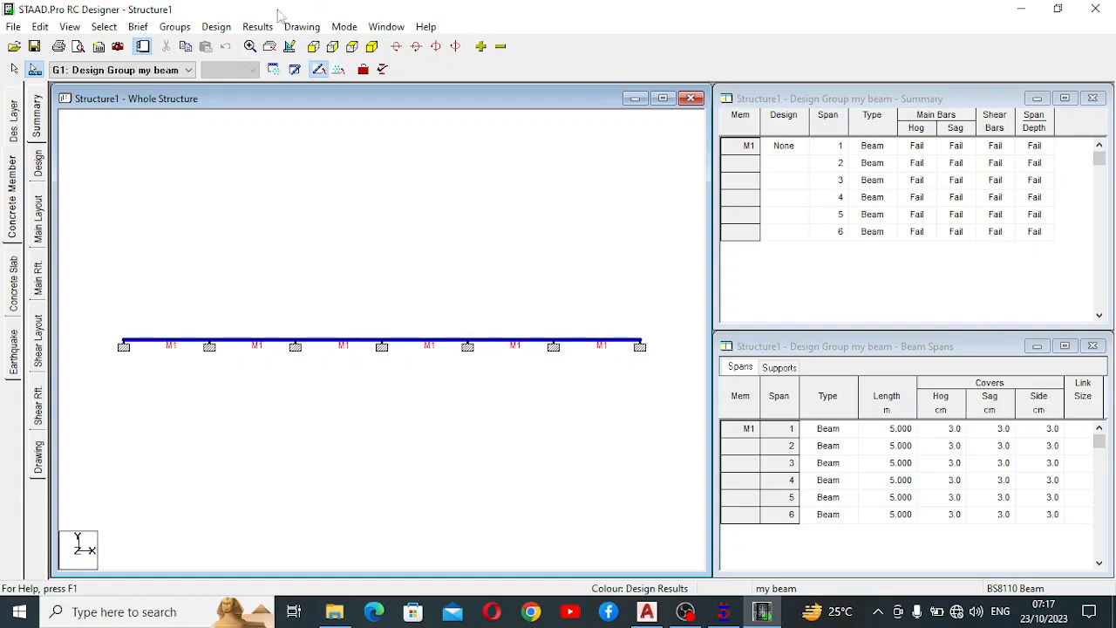
Run the concrete design of the beam member and dismiss the design messages
{"action": "left_click", "coordinate": [219, 29]}
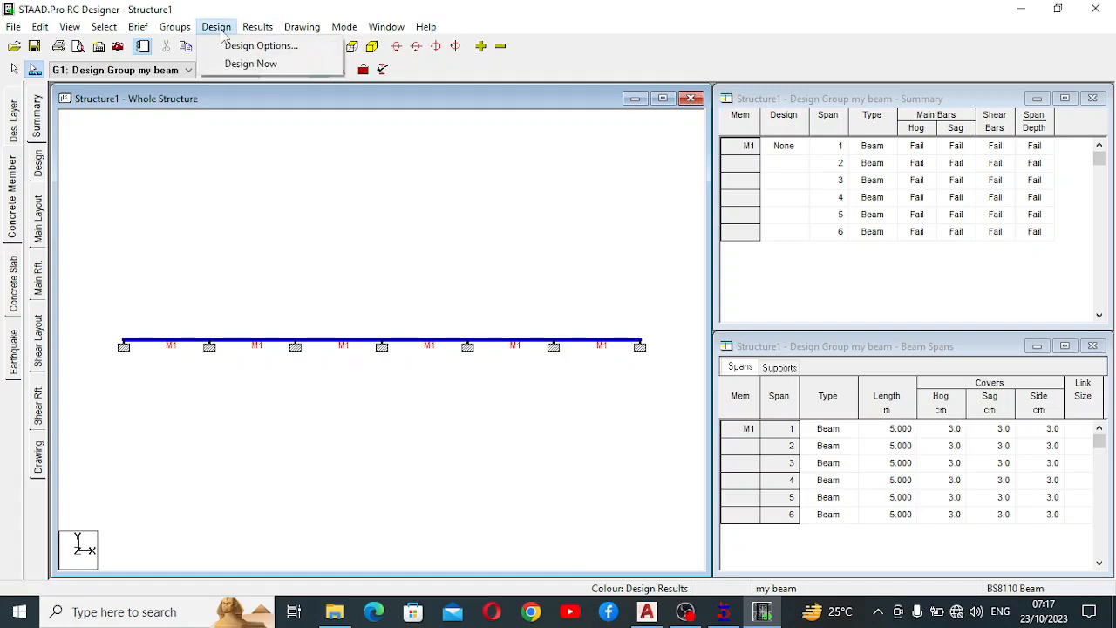
{"action": "left_click", "coordinate": [251, 63]}
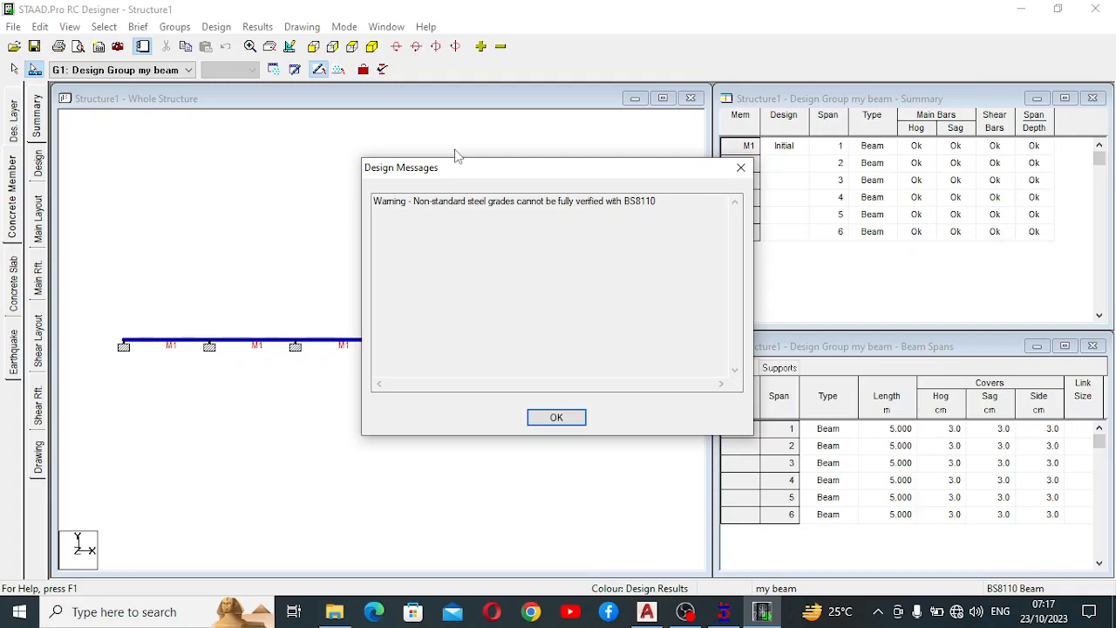
{"action": "left_click", "coordinate": [544, 418]}
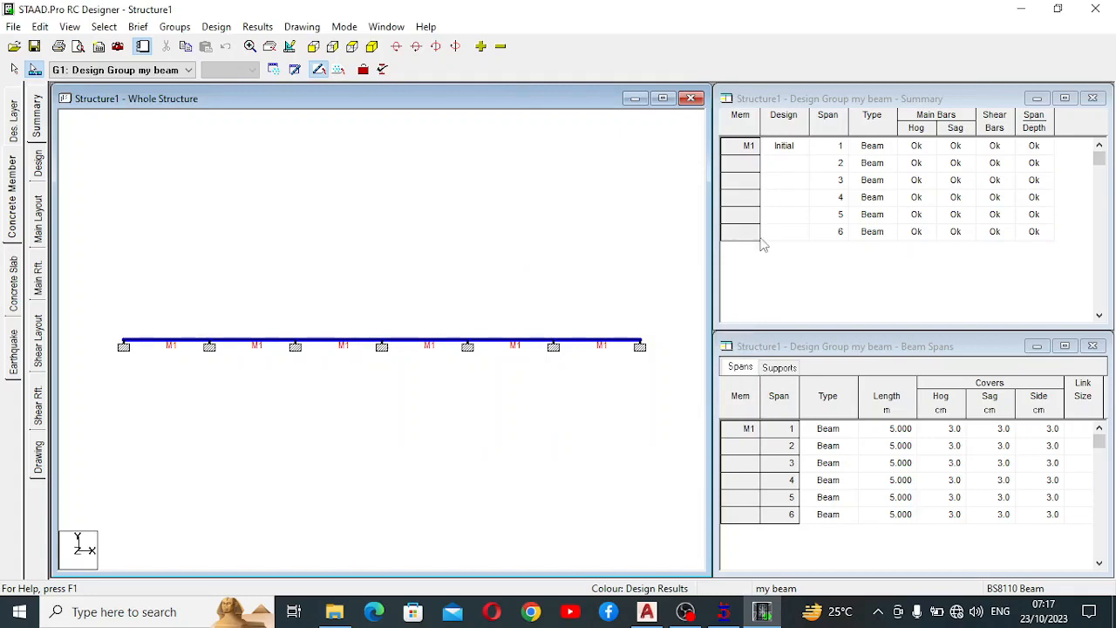
Rerun the concrete design for member M 1 of Design Group my beam and dismiss the design messages
{"action": "left_click", "coordinate": [915, 153]}
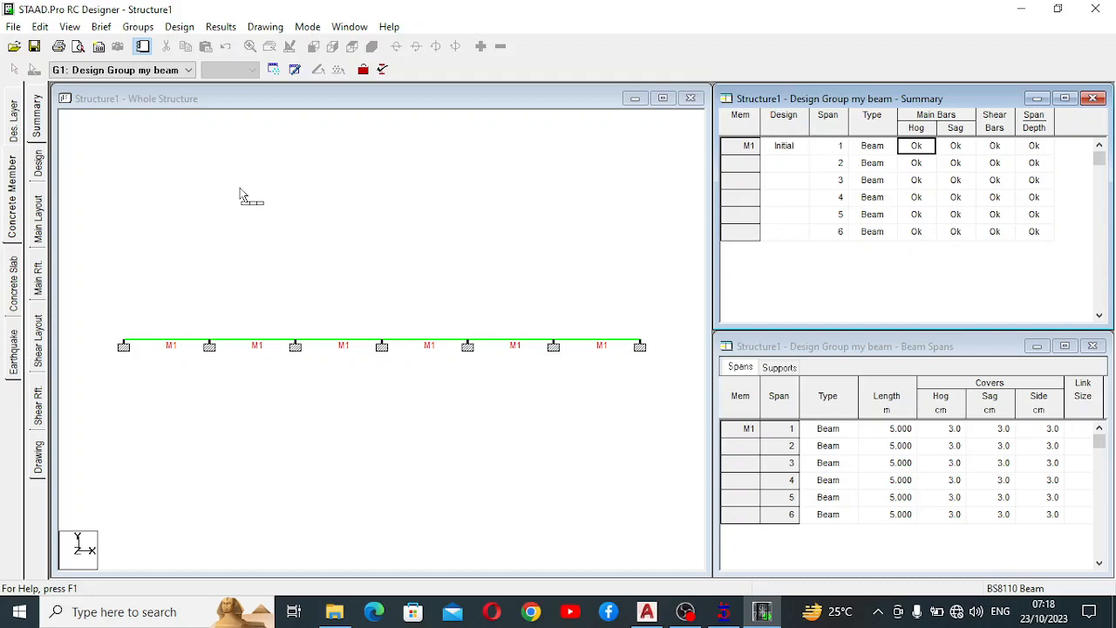
{"action": "left_click", "coordinate": [40, 168]}
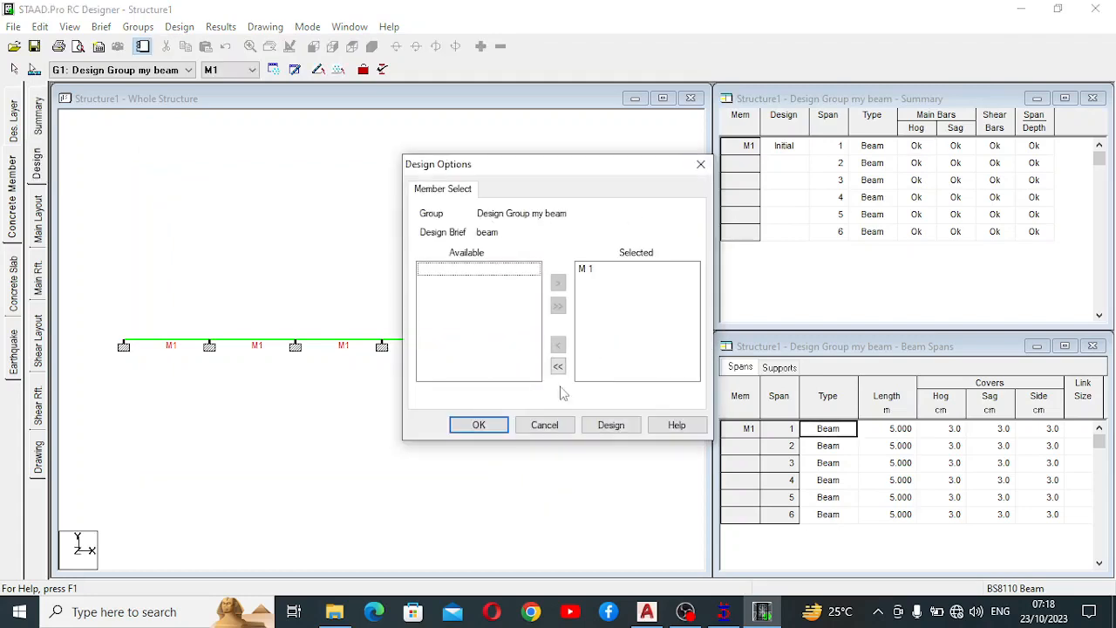
{"action": "left_click", "coordinate": [587, 272]}
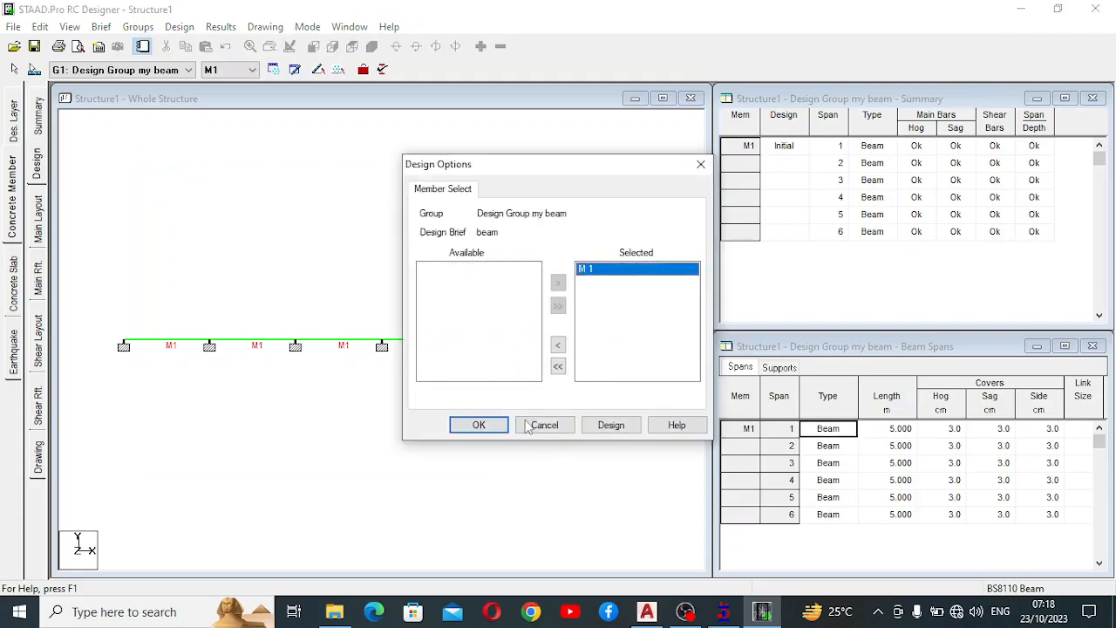
{"action": "left_click", "coordinate": [604, 431]}
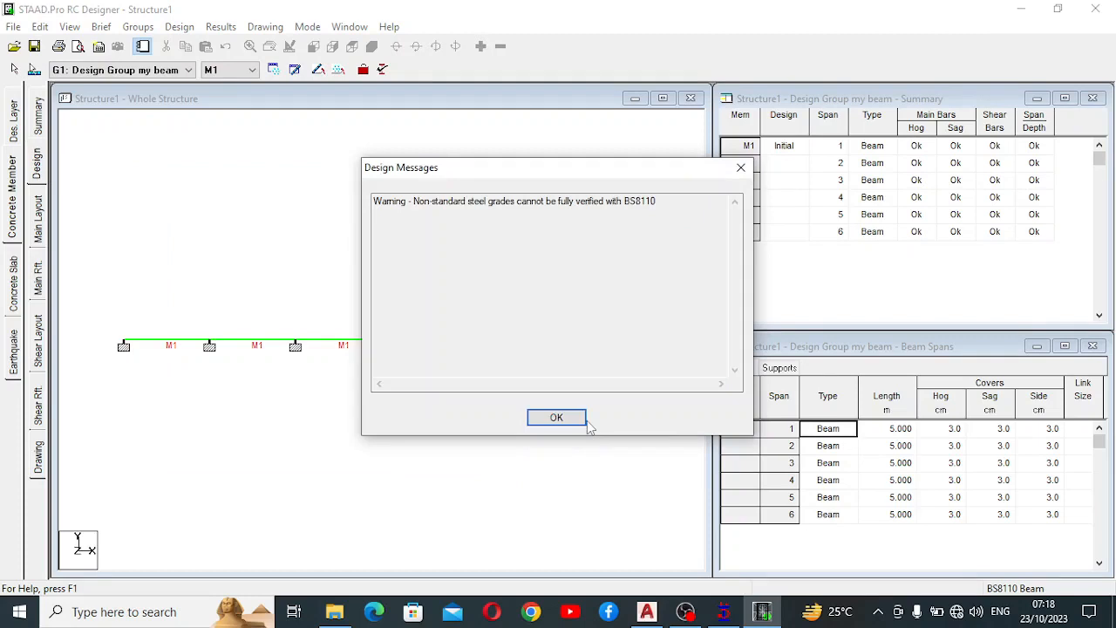
{"action": "left_click", "coordinate": [557, 420]}
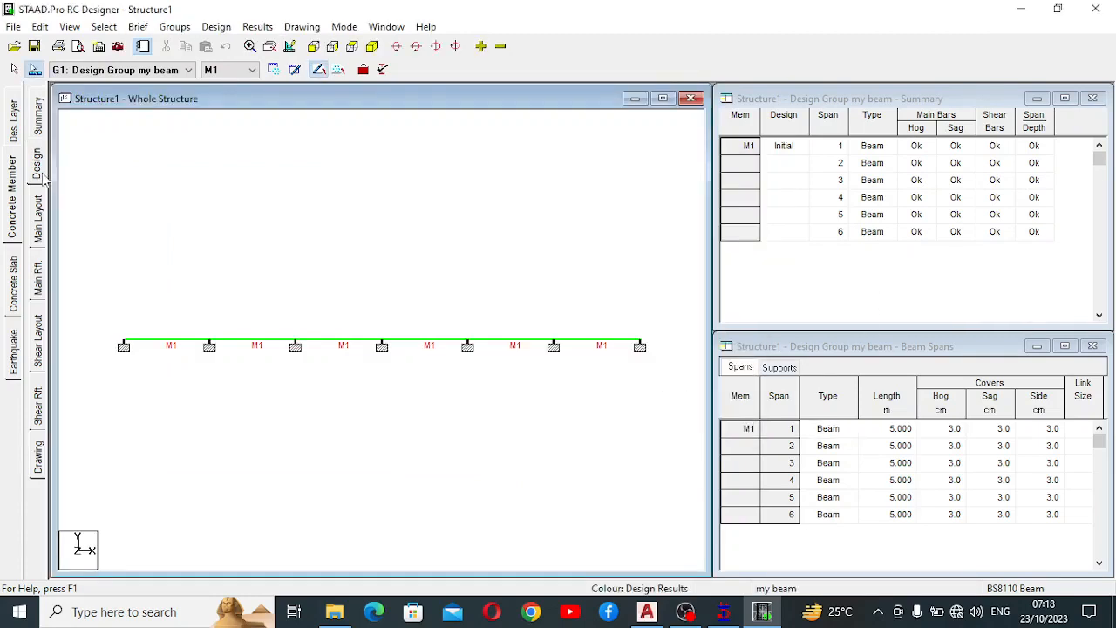
Examine member M1's main reinforcement layout, moment diagram and top Layer 1 bar table in an enlarged view
{"action": "left_click", "coordinate": [38, 218]}
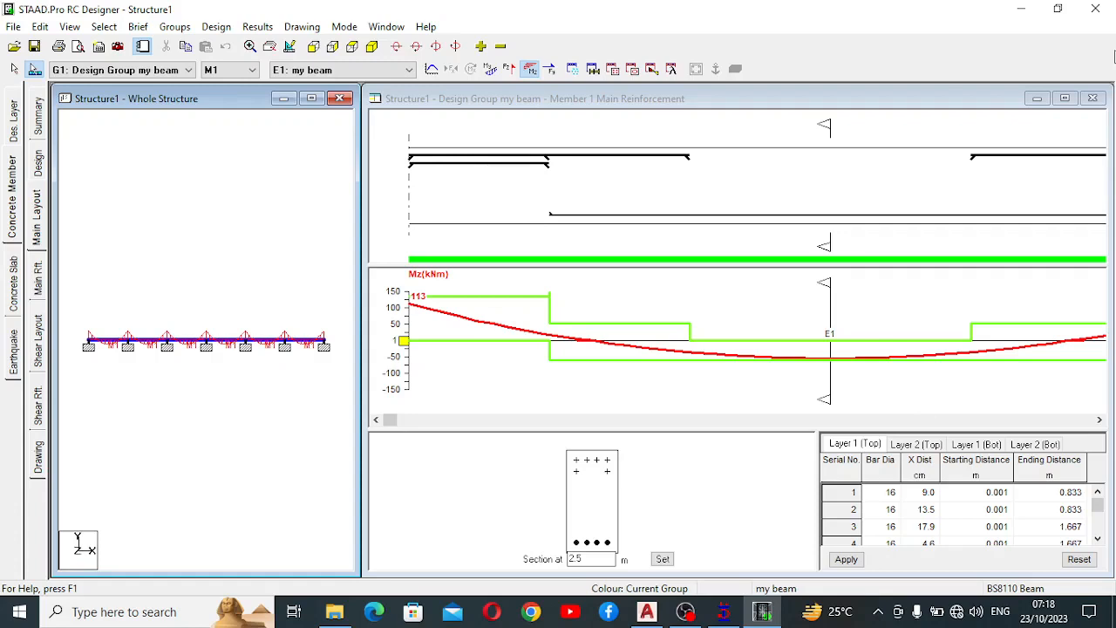
{"action": "left_click", "coordinate": [1065, 98]}
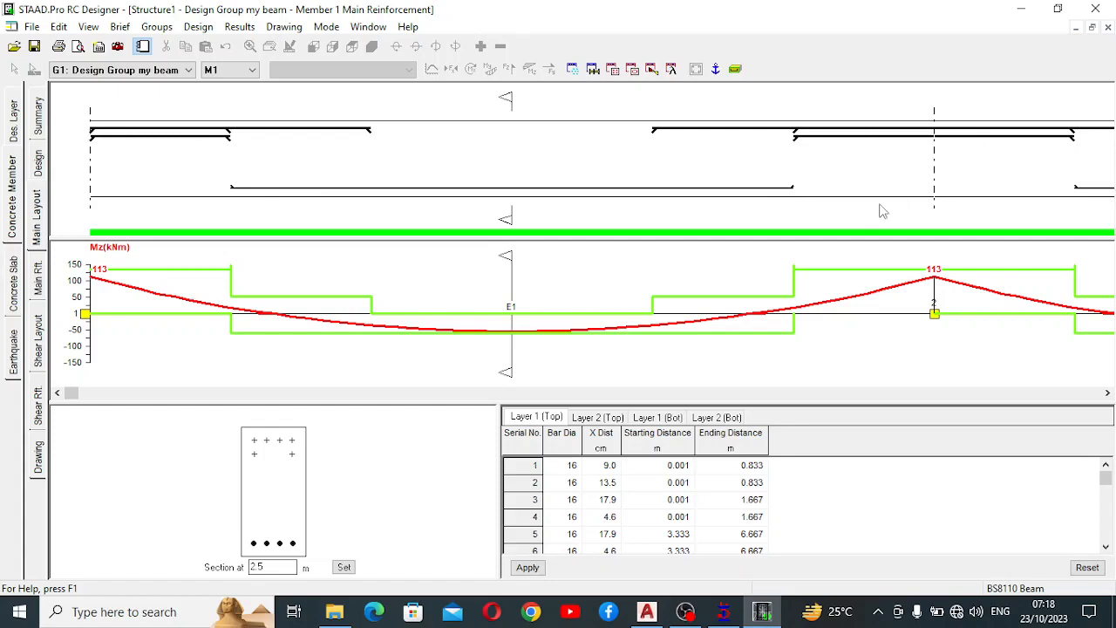
{"action": "left_click", "coordinate": [346, 568]}
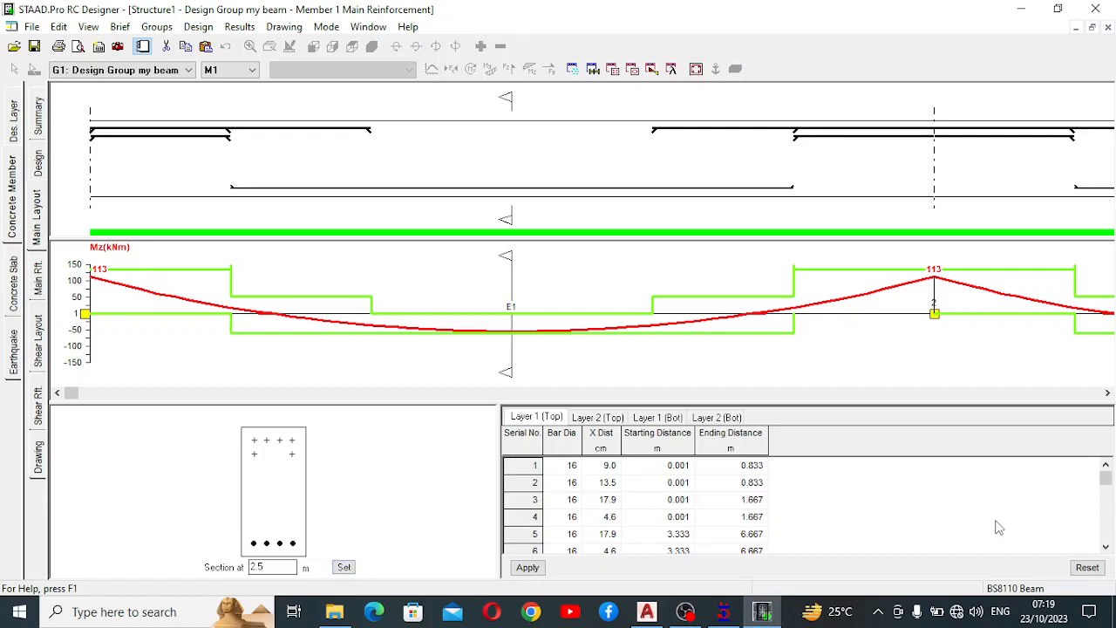
{"action": "left_click", "coordinate": [1106, 549]}
{"action": "left_click", "coordinate": [1106, 550]}
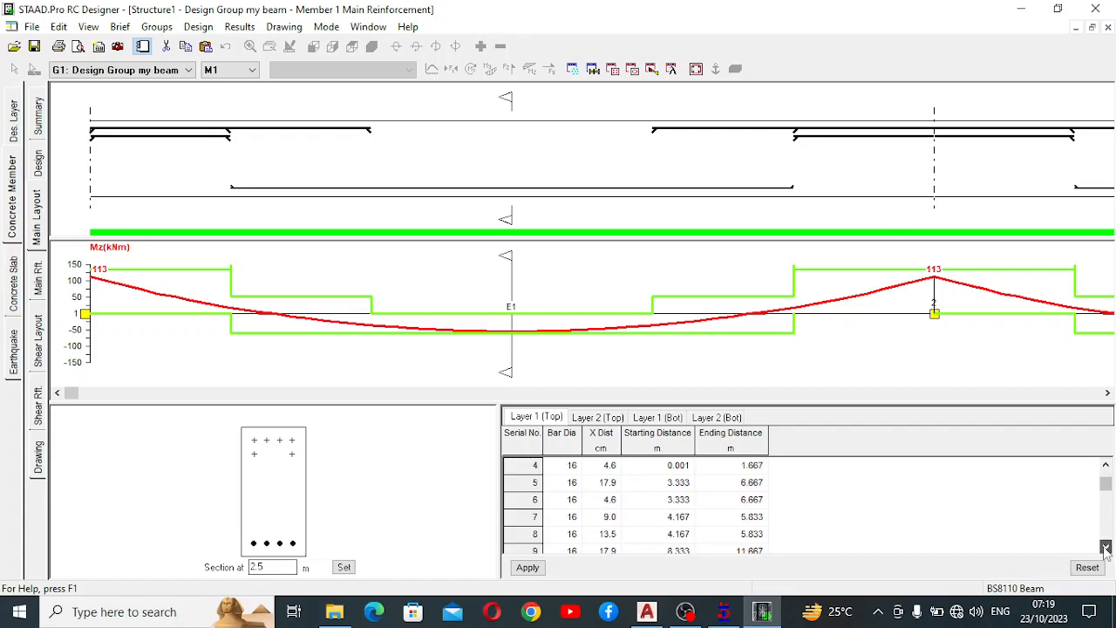
{"action": "left_click", "coordinate": [1105, 550]}
{"action": "left_click", "coordinate": [1105, 549]}
{"action": "left_click", "coordinate": [1106, 549]}
{"action": "left_click", "coordinate": [1105, 550]}
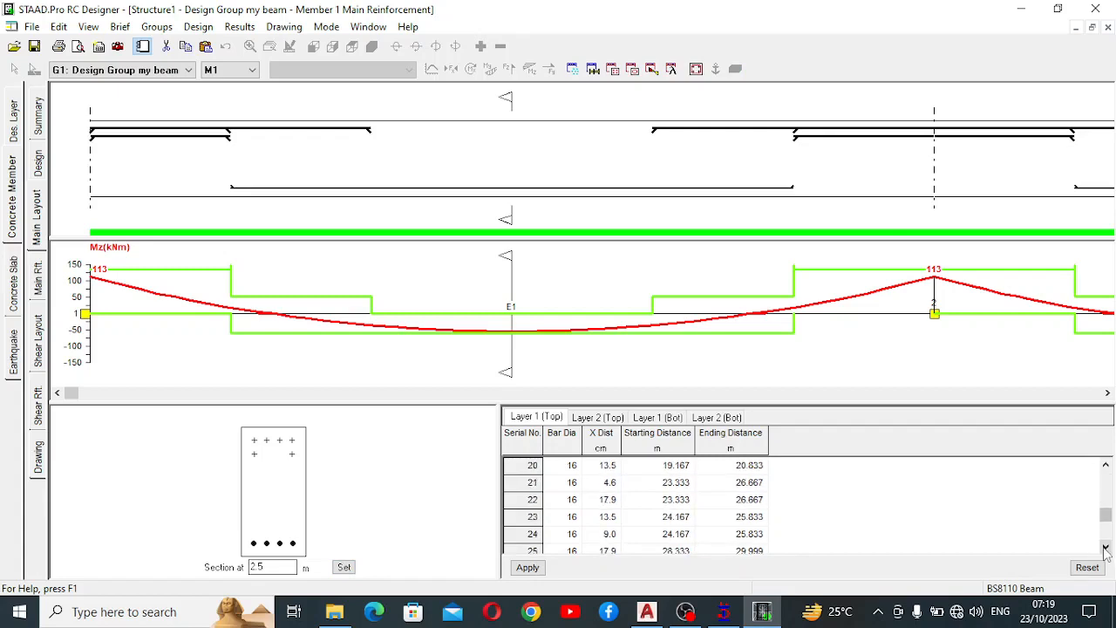
{"action": "left_click_drag", "start_coordinate": [1106, 514], "coordinate": [1095, 466]}
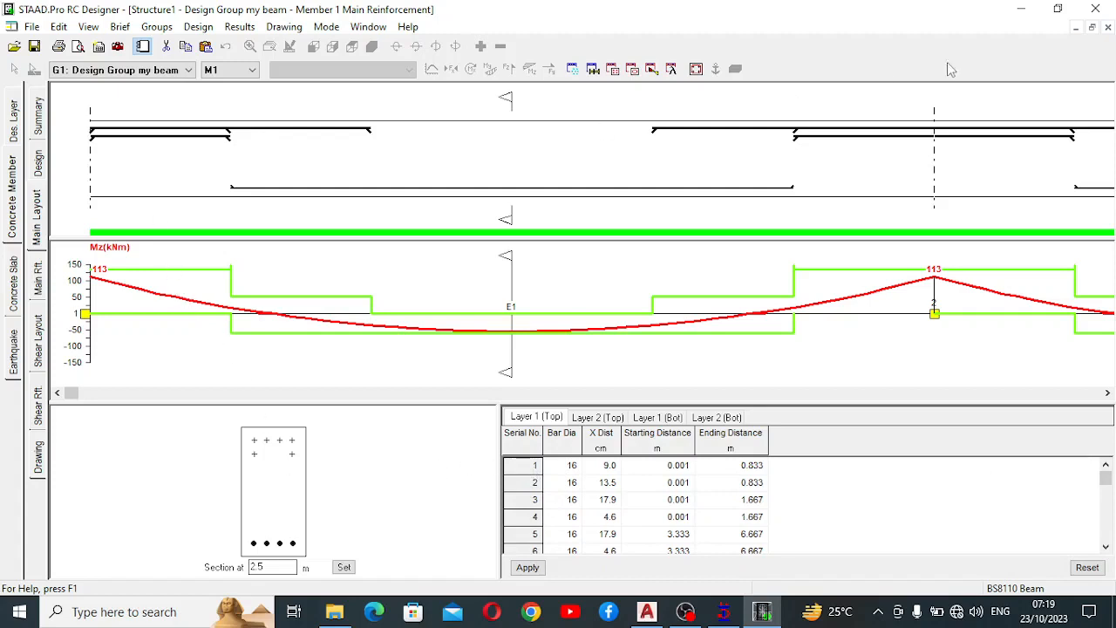
{"action": "left_click", "coordinate": [1092, 27]}
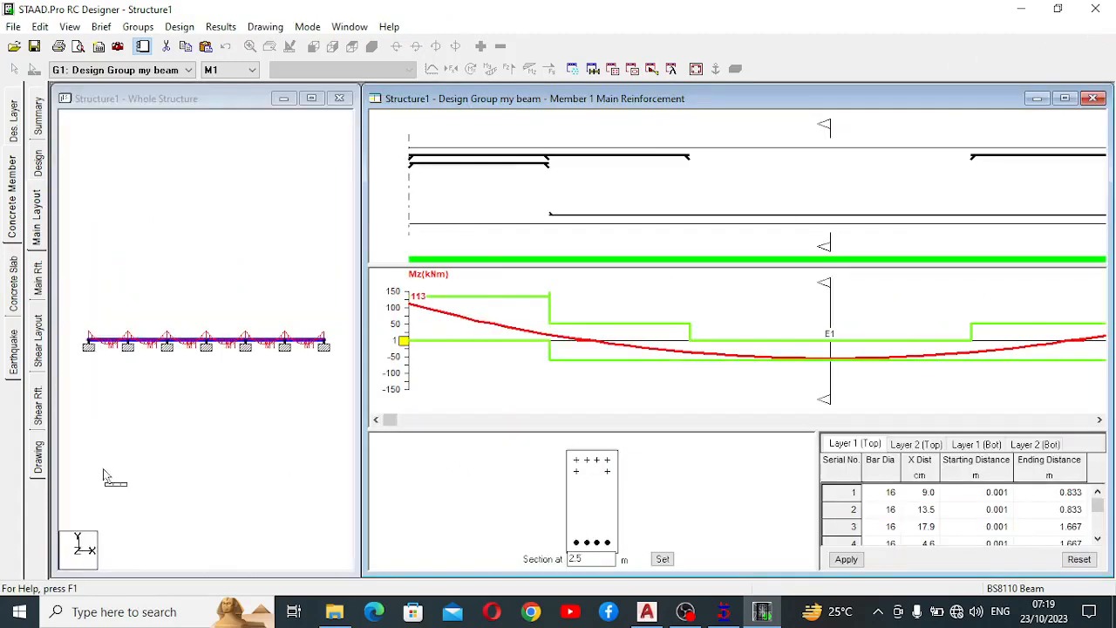
Examine the full hogging reinforcement table of member M1, covering moments, required steel areas and provided bars
{"action": "left_click", "coordinate": [38, 279]}
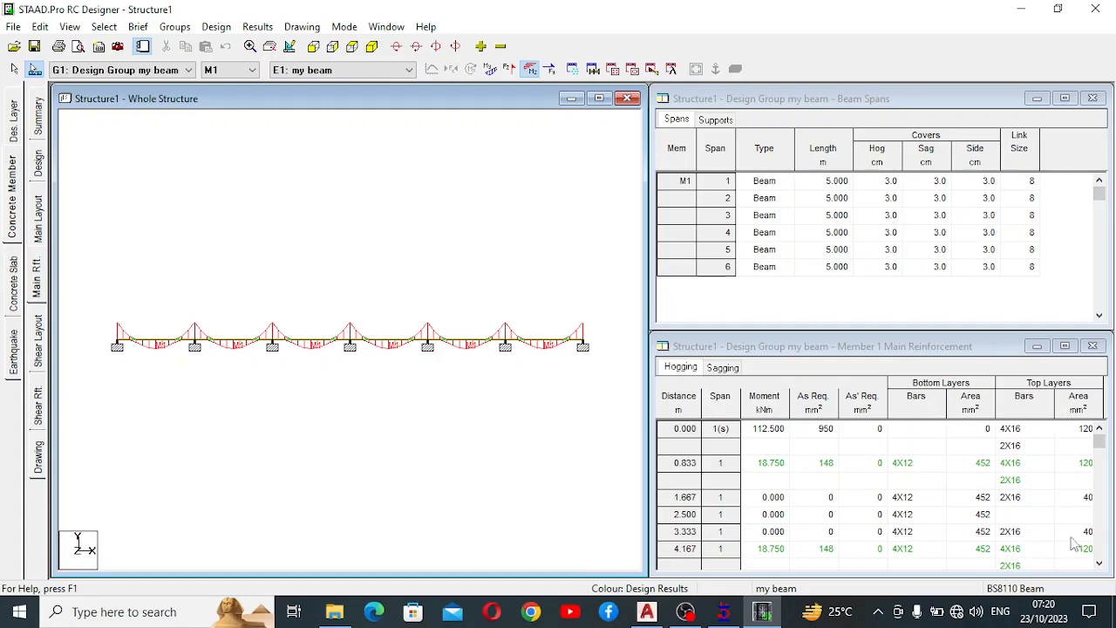
{"action": "left_click", "coordinate": [1064, 347]}
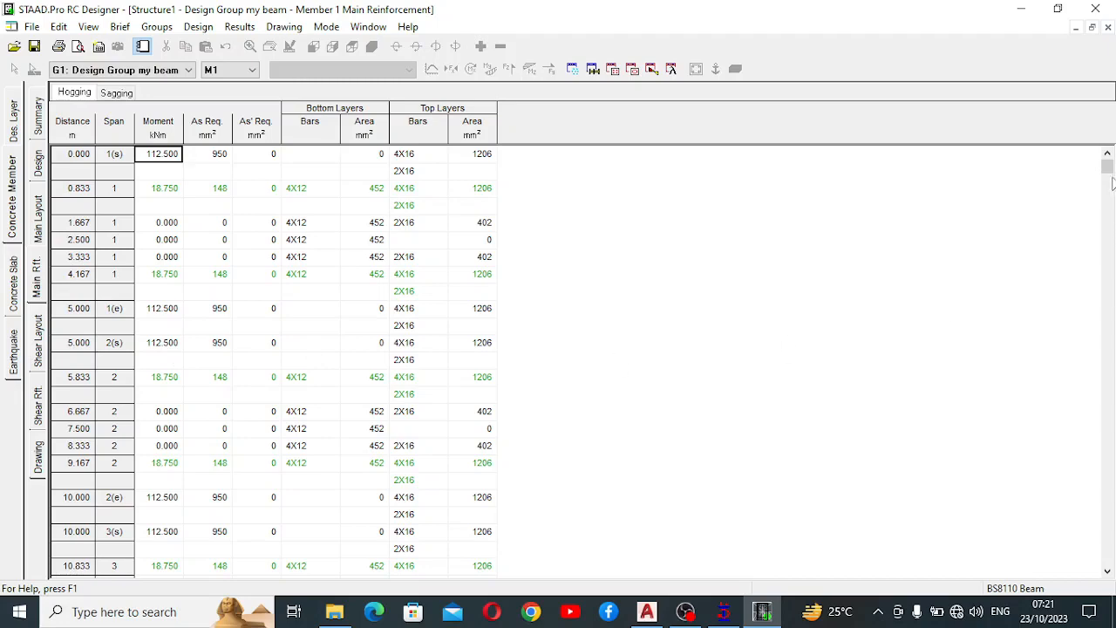
{"action": "left_click", "coordinate": [1108, 572]}
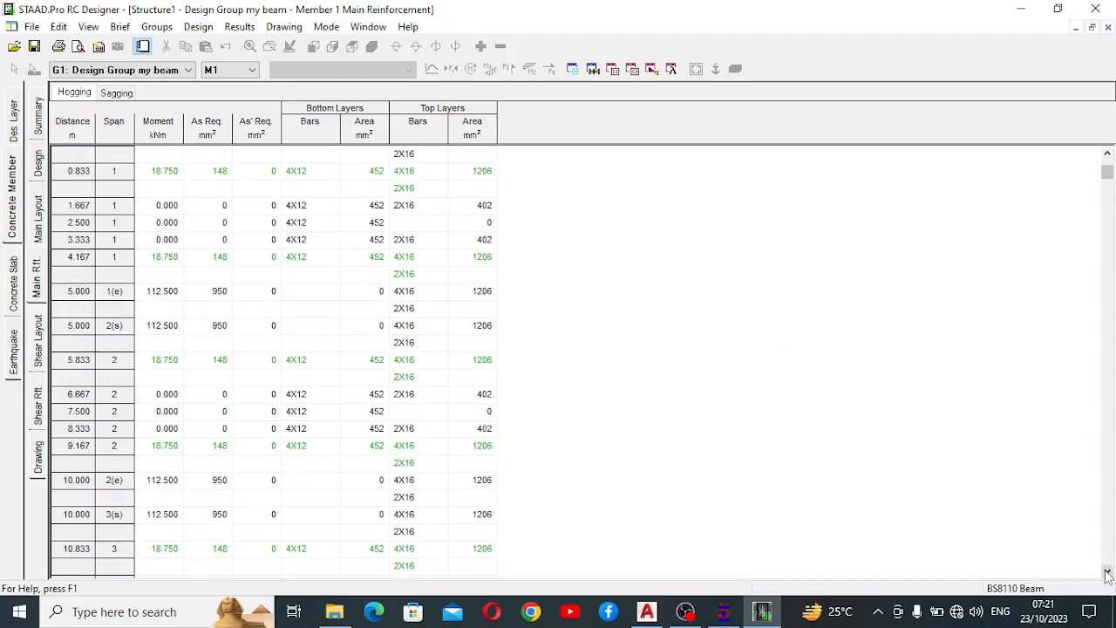
{"action": "left_click", "coordinate": [1107, 574]}
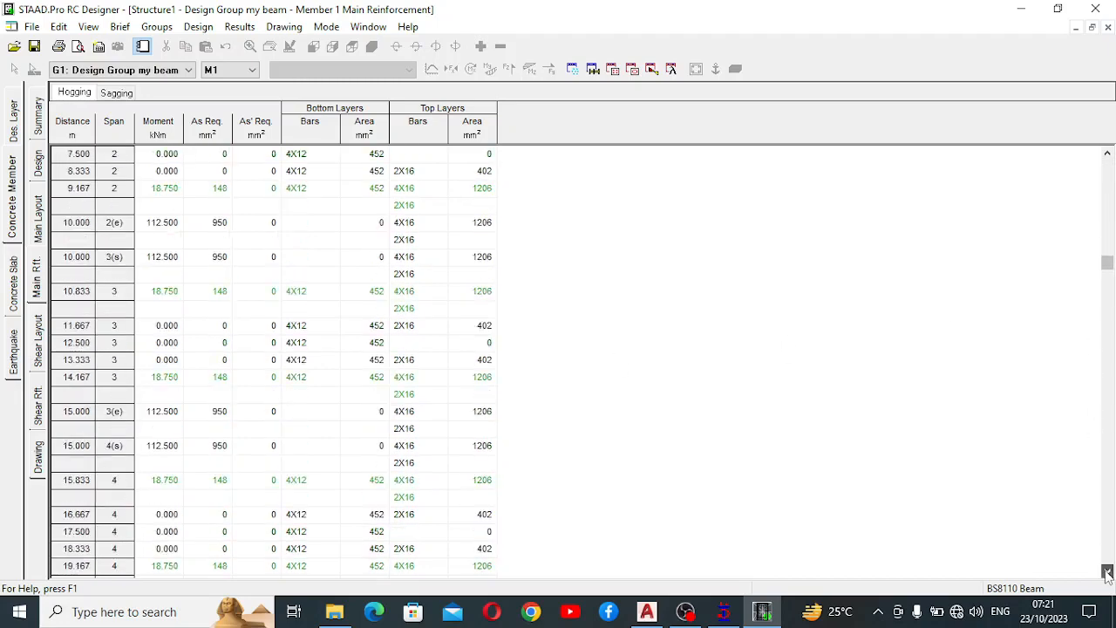
{"action": "left_click", "coordinate": [1107, 574]}
{"action": "left_click", "coordinate": [1108, 573]}
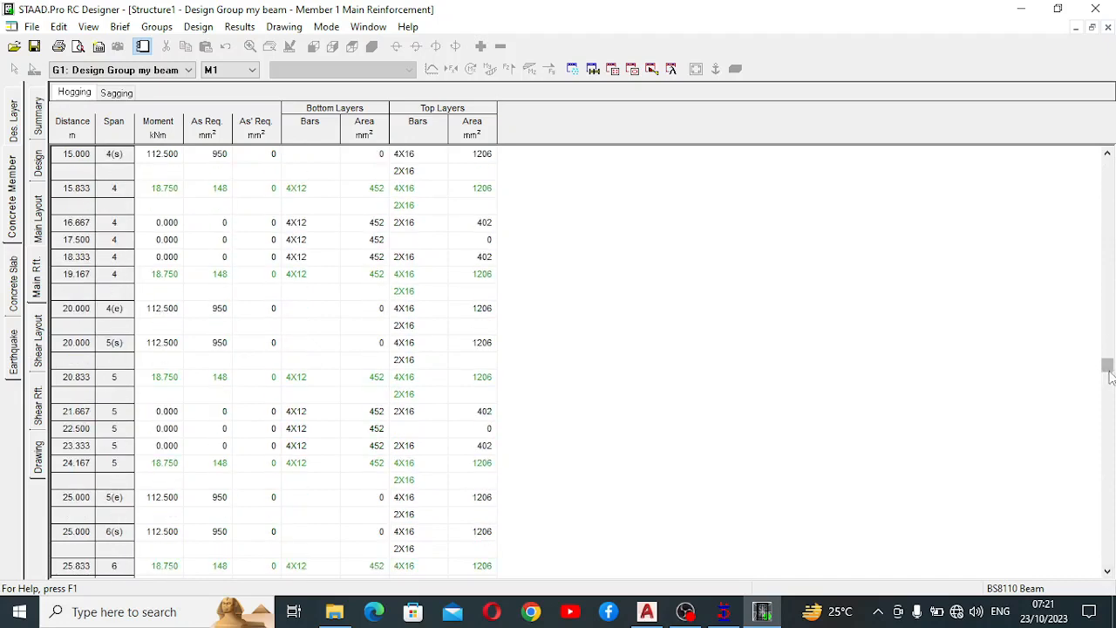
{"action": "left_click_drag", "start_coordinate": [1103, 363], "coordinate": [1104, 165]}
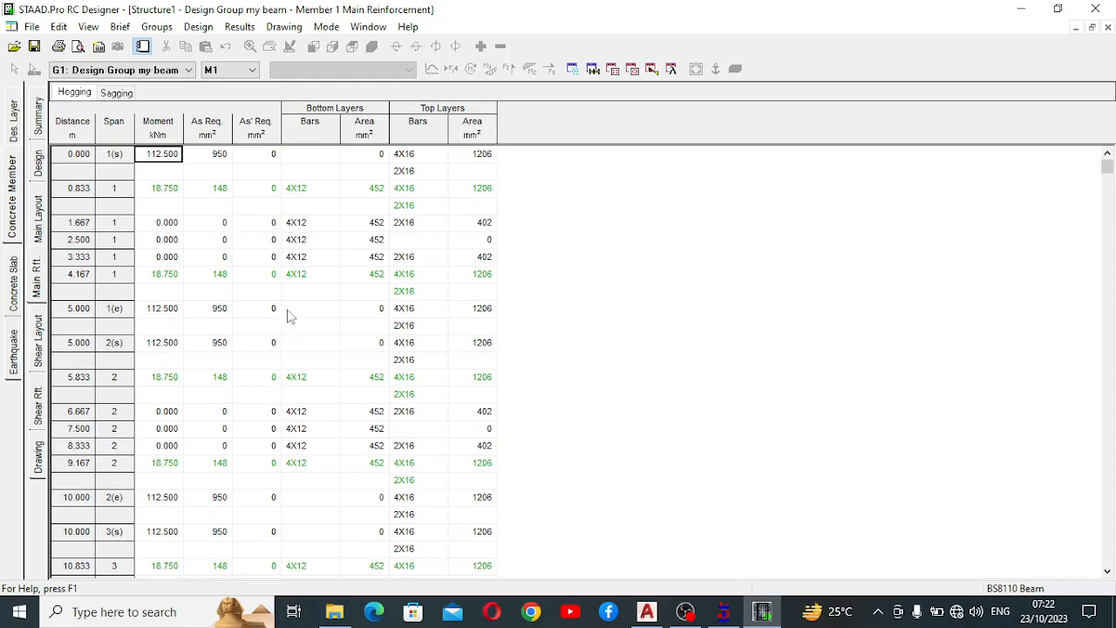
Review the Beam Spans table and the Span / Depth Ratios table for member M1
{"action": "left_click", "coordinate": [593, 70]}
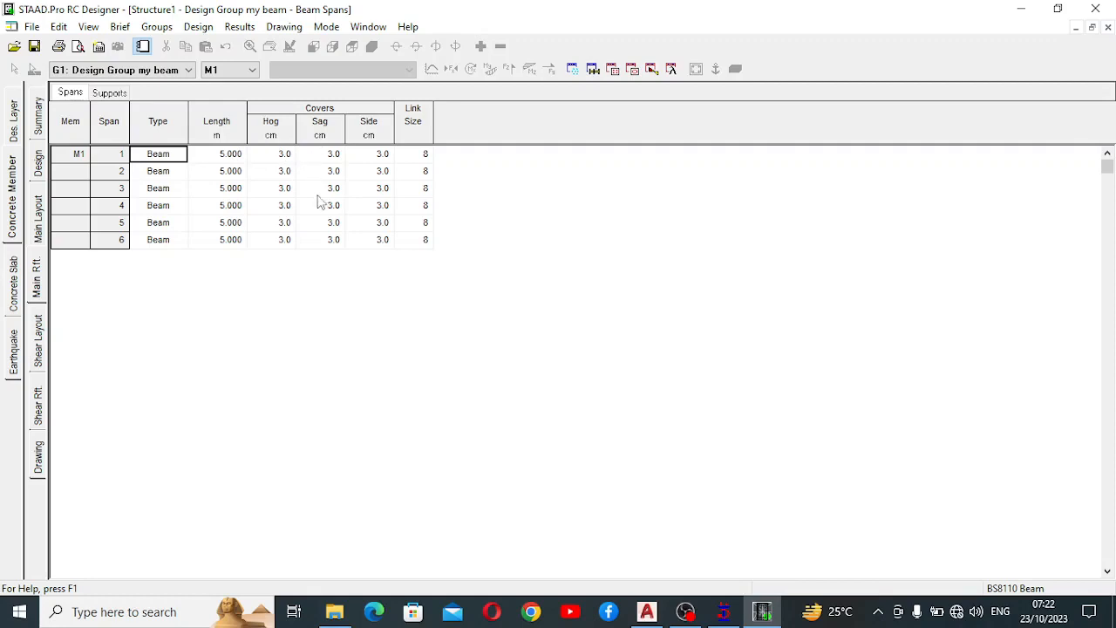
{"action": "left_click", "coordinate": [672, 69]}
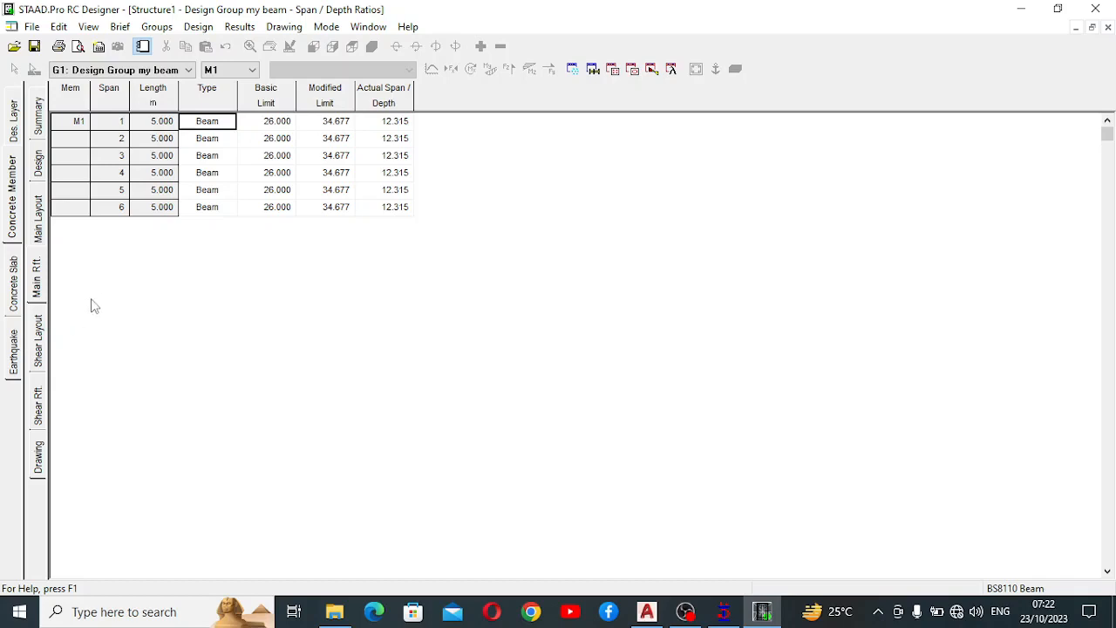
Start exporting the beam to a drawing and set the drawing scale to 1:75 after trying 1:100
{"action": "left_click", "coordinate": [38, 457]}
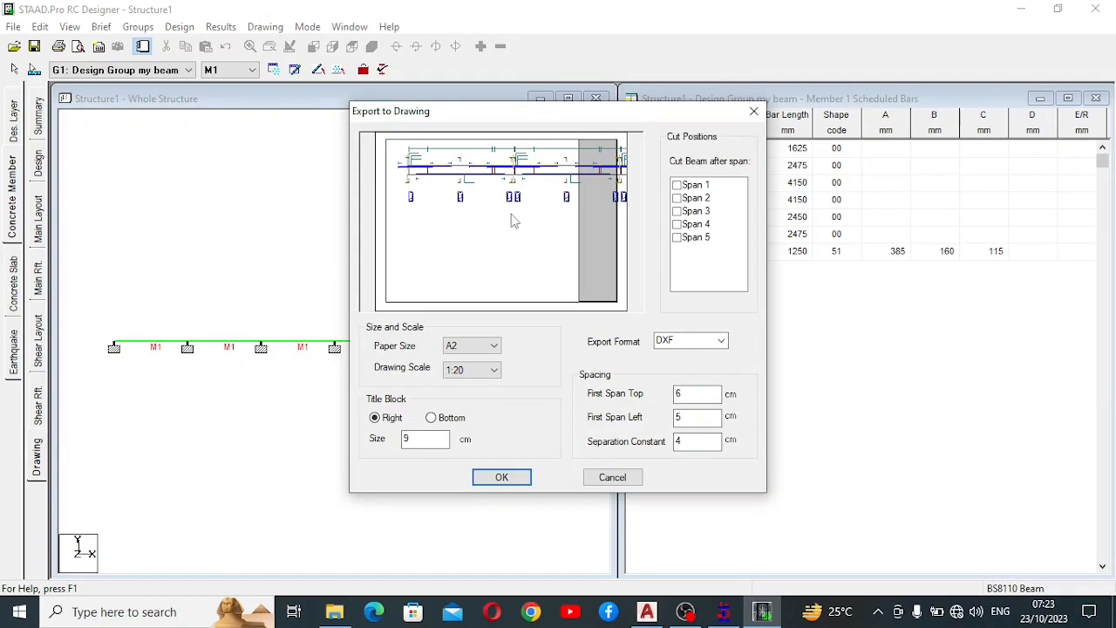
{"action": "left_click", "coordinate": [493, 347]}
{"action": "left_click", "coordinate": [493, 347]}
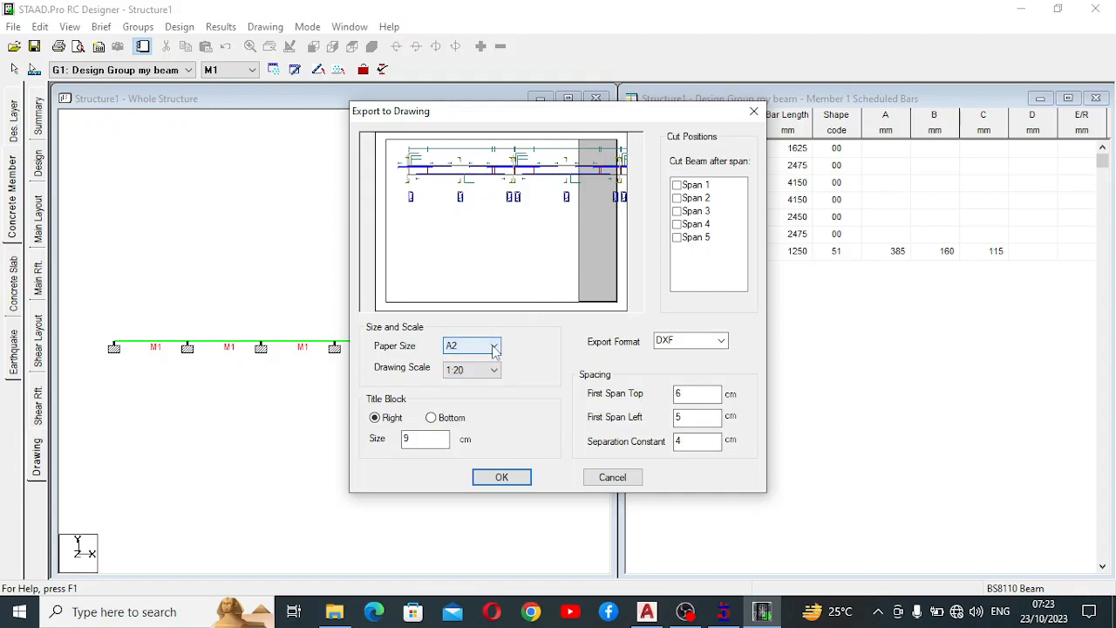
{"action": "left_click", "coordinate": [495, 372]}
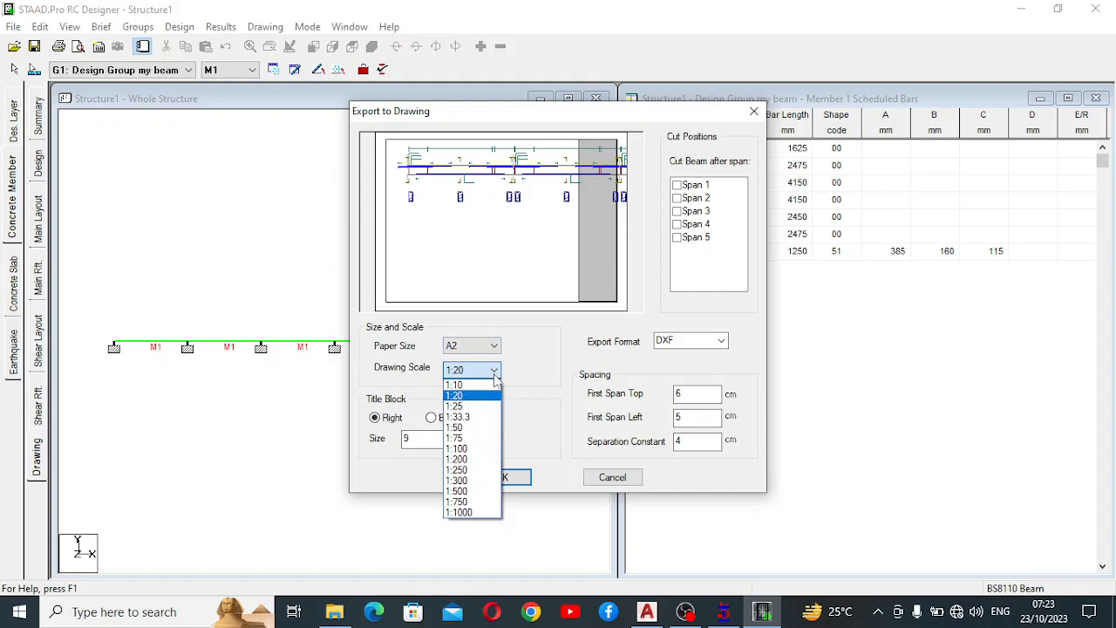
{"action": "left_click", "coordinate": [462, 449]}
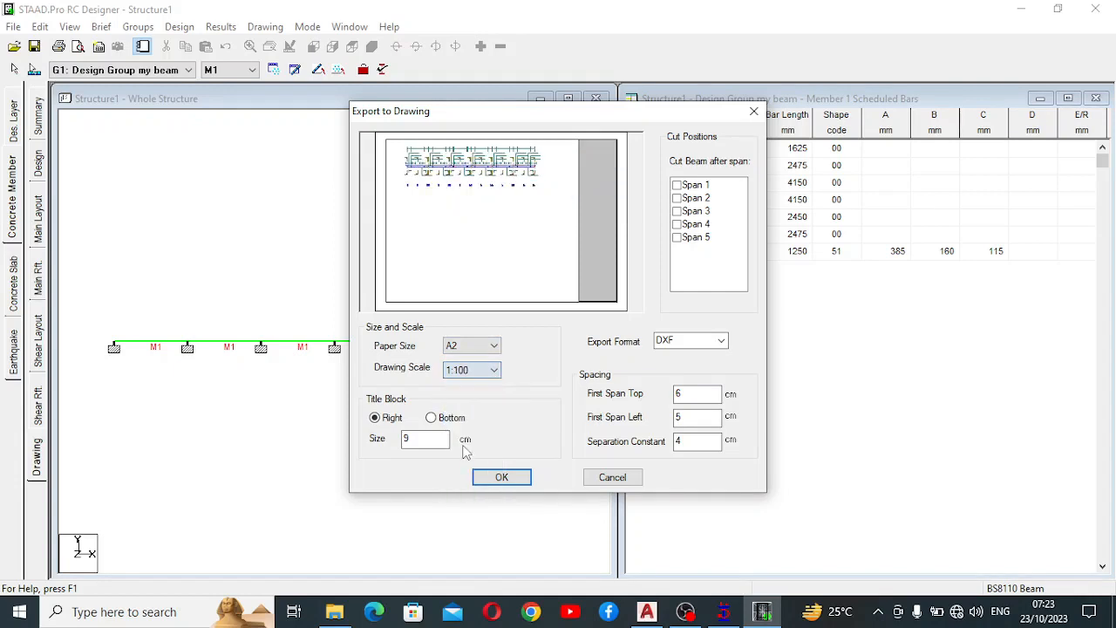
{"action": "left_click", "coordinate": [495, 374]}
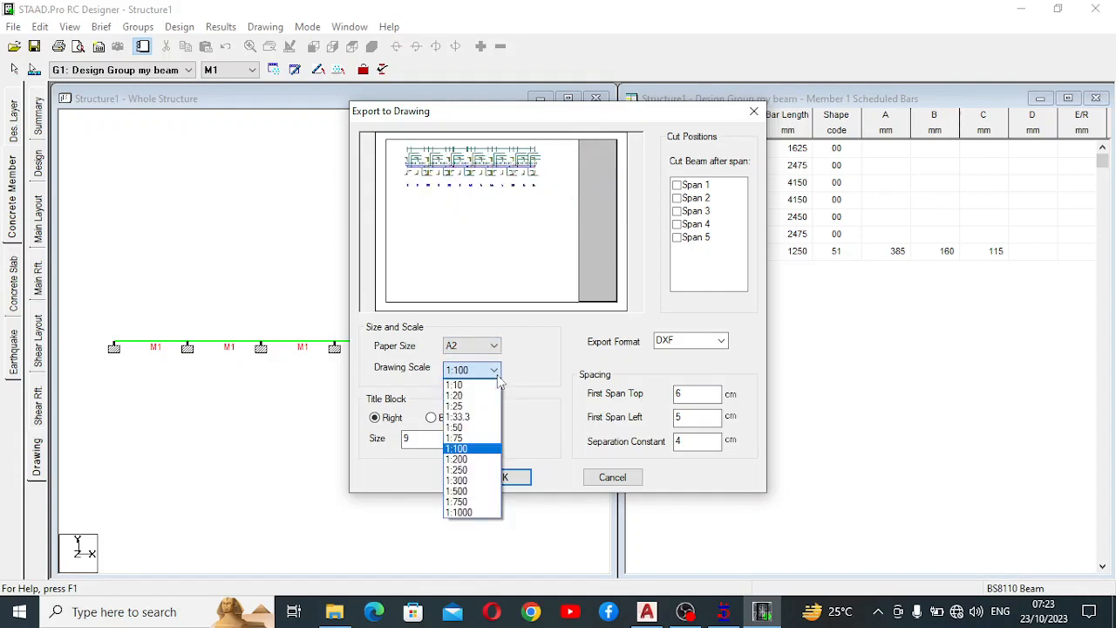
{"action": "left_click", "coordinate": [462, 438]}
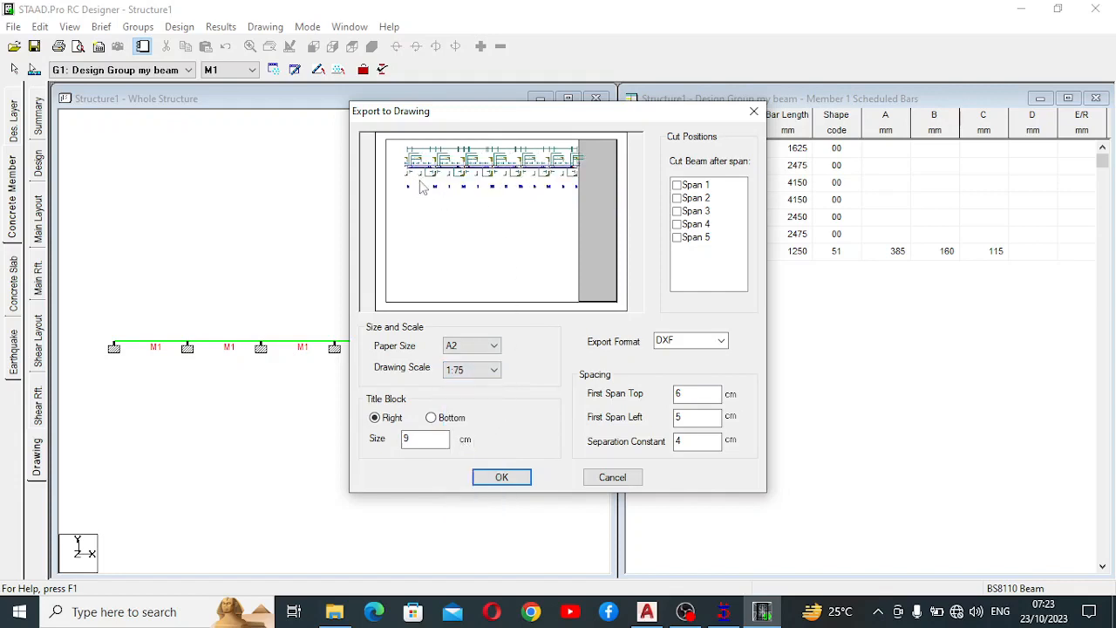
Try the drawing scale at 1:50 in the export preview, and return it to 1:75
{"action": "left_click", "coordinate": [490, 370]}
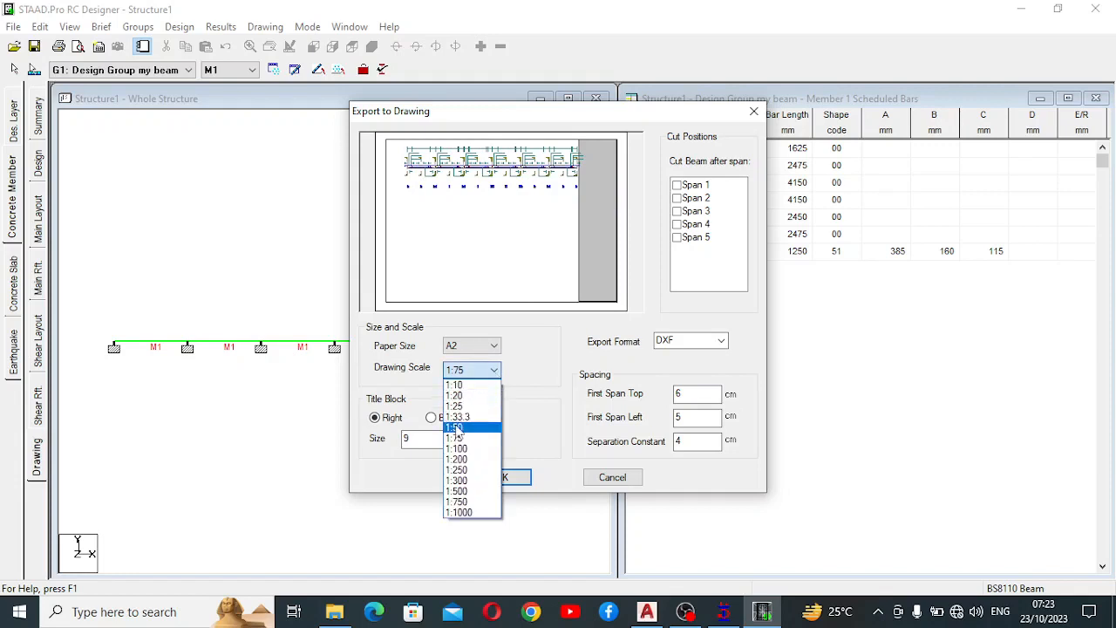
{"action": "left_click", "coordinate": [455, 427]}
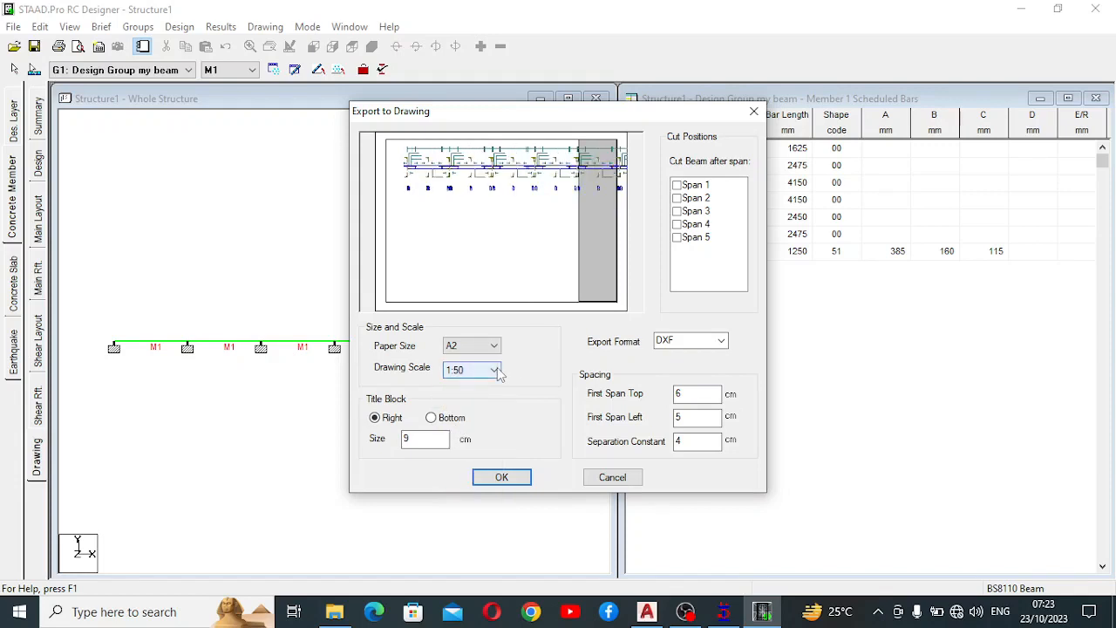
{"action": "left_click", "coordinate": [495, 370]}
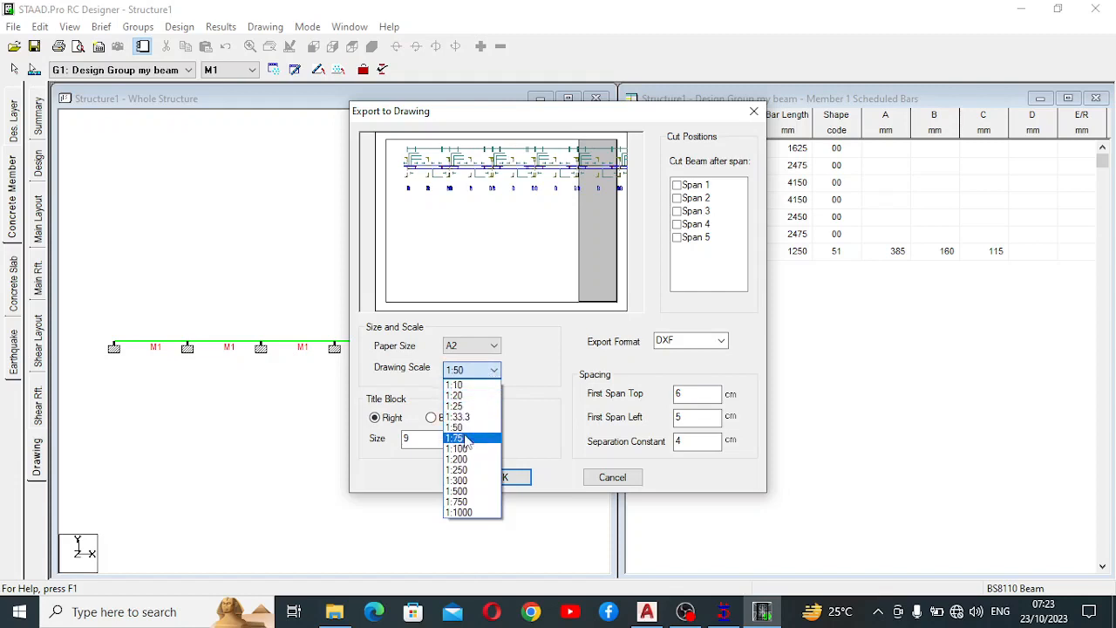
{"action": "left_click", "coordinate": [465, 439]}
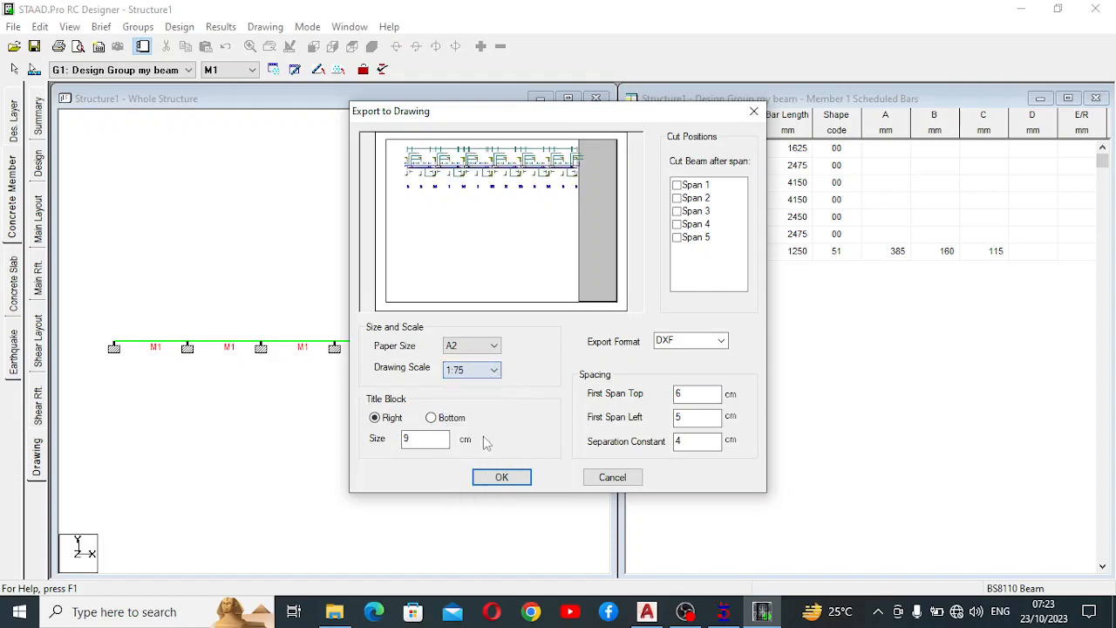
Try the A3 paper size for the exported drawing, and return it to A2
{"action": "left_click", "coordinate": [493, 347]}
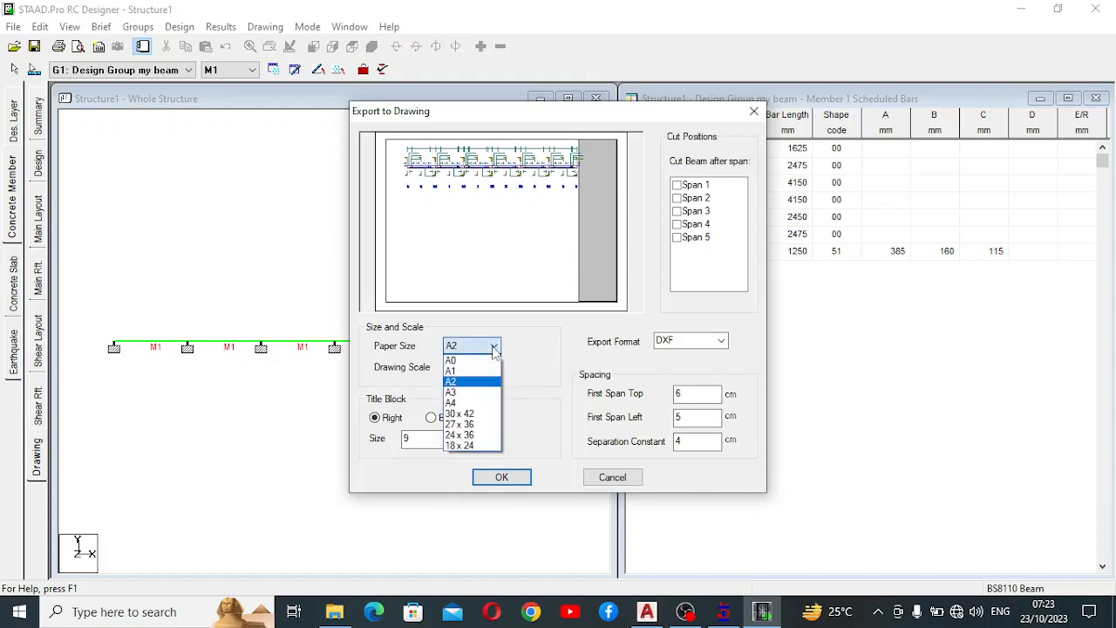
{"action": "left_click", "coordinate": [479, 393]}
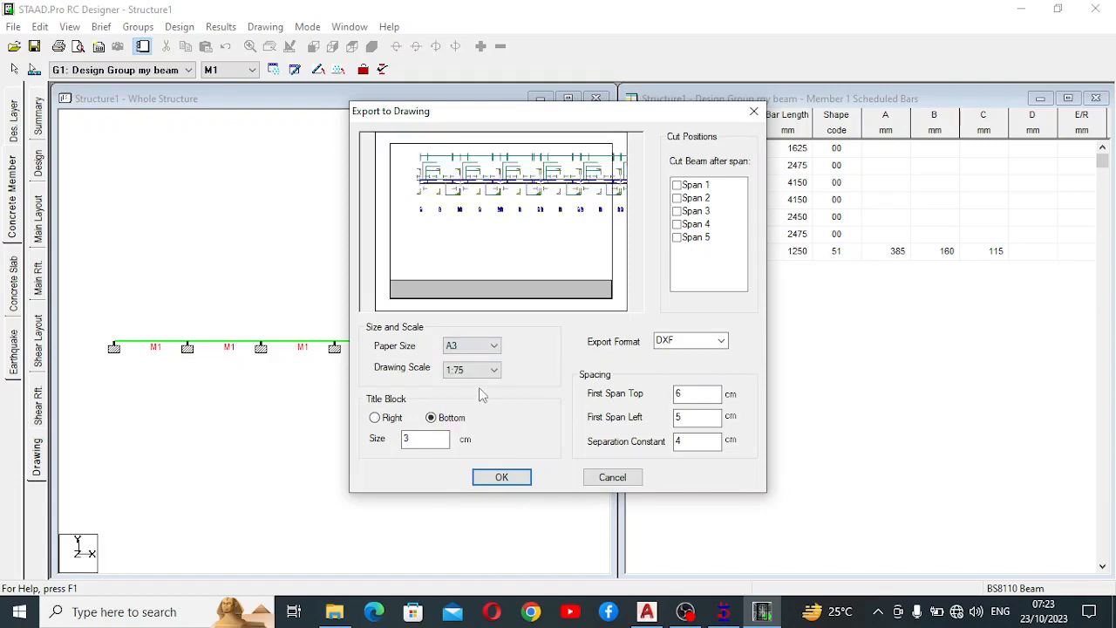
{"action": "left_click", "coordinate": [494, 346]}
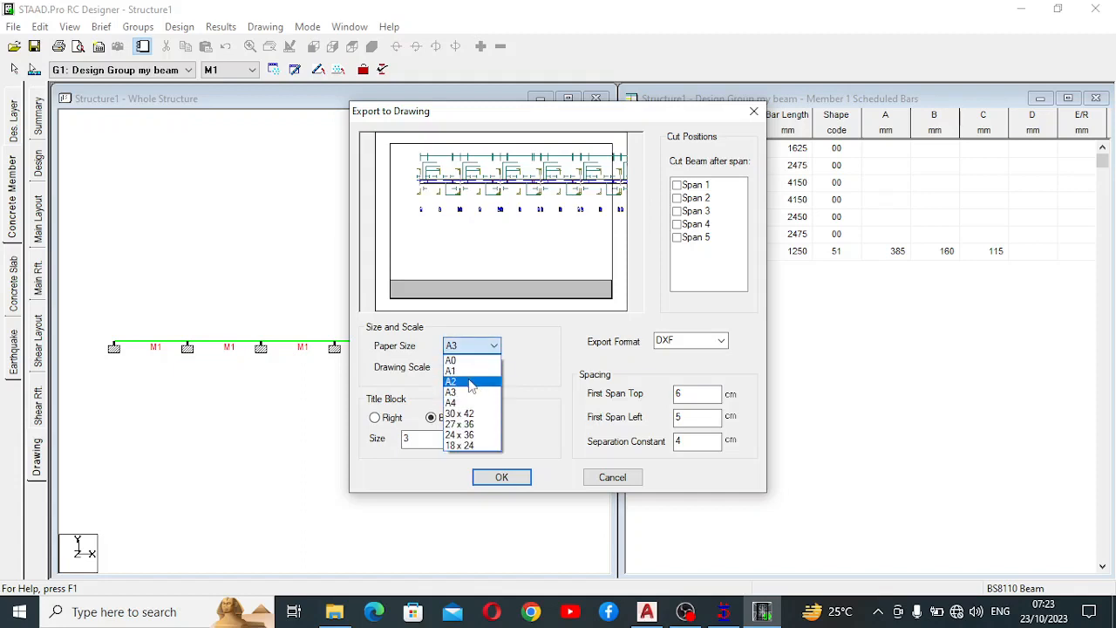
{"action": "left_click", "coordinate": [471, 384]}
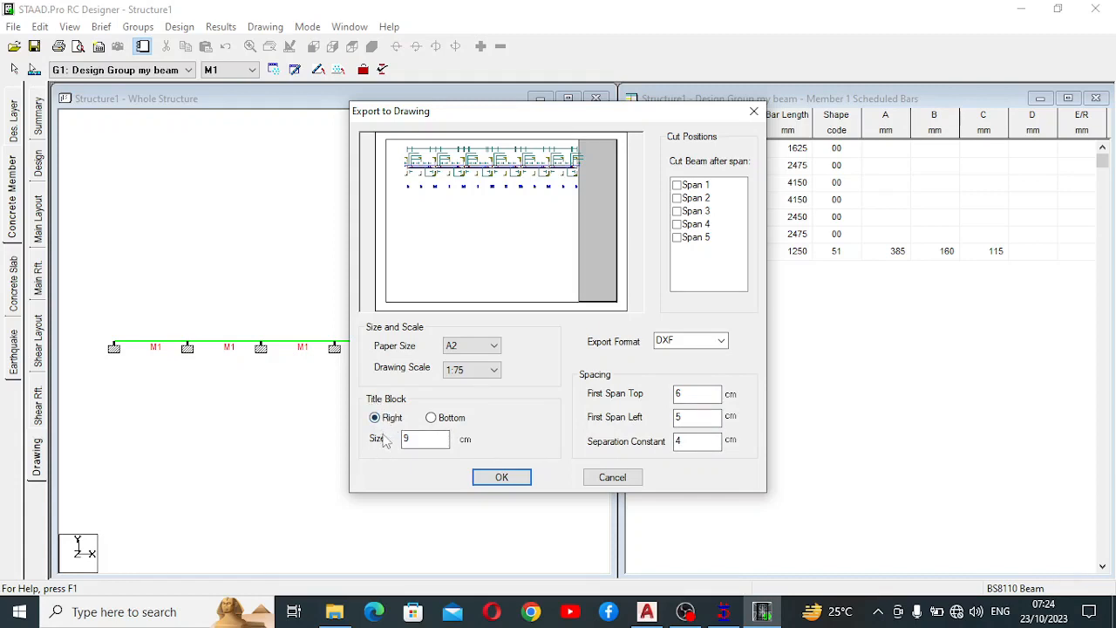
Set the title block position of the exported drawing to Bottom
{"action": "left_click", "coordinate": [433, 421]}
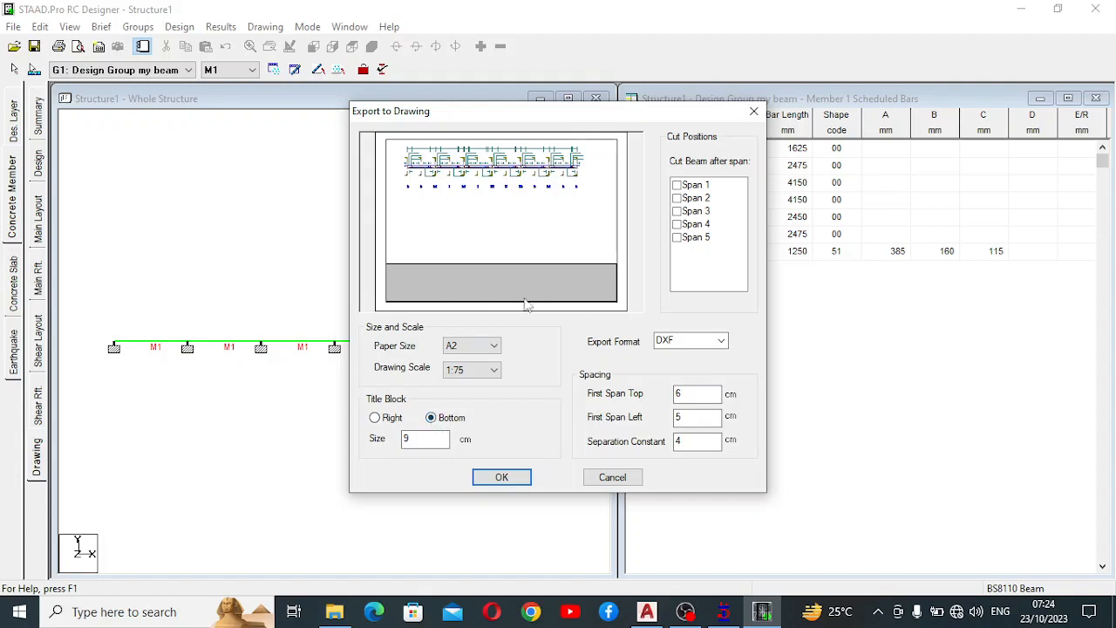
Try the title block at Right, return it to Bottom, and export the beam as the DXF file Structure1_001 in Documents
{"action": "left_click", "coordinate": [375, 418]}
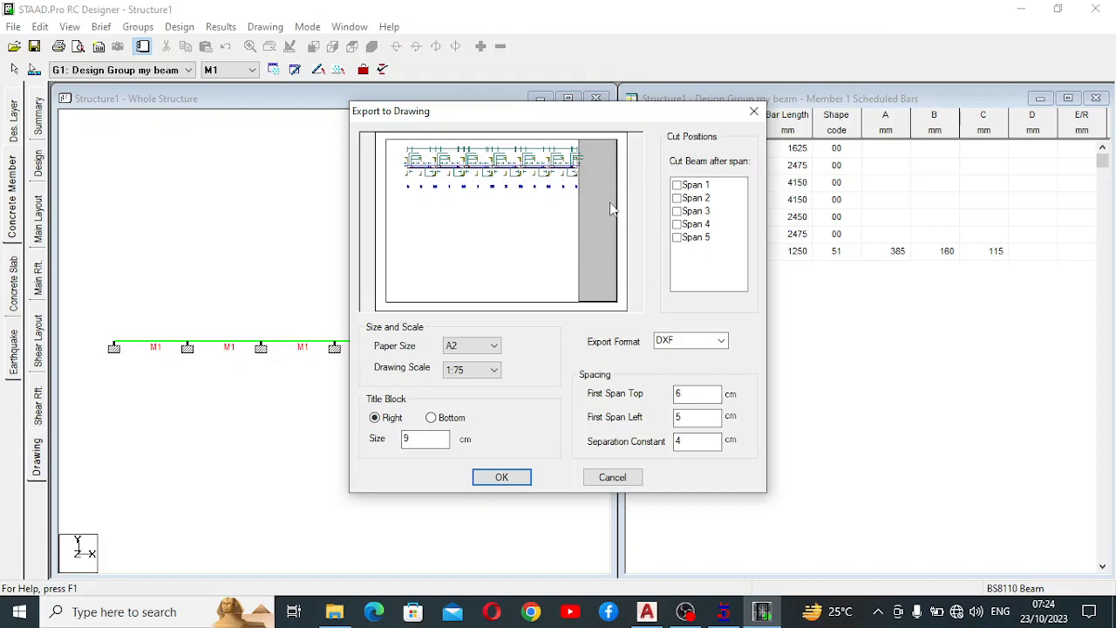
{"action": "left_click", "coordinate": [431, 418]}
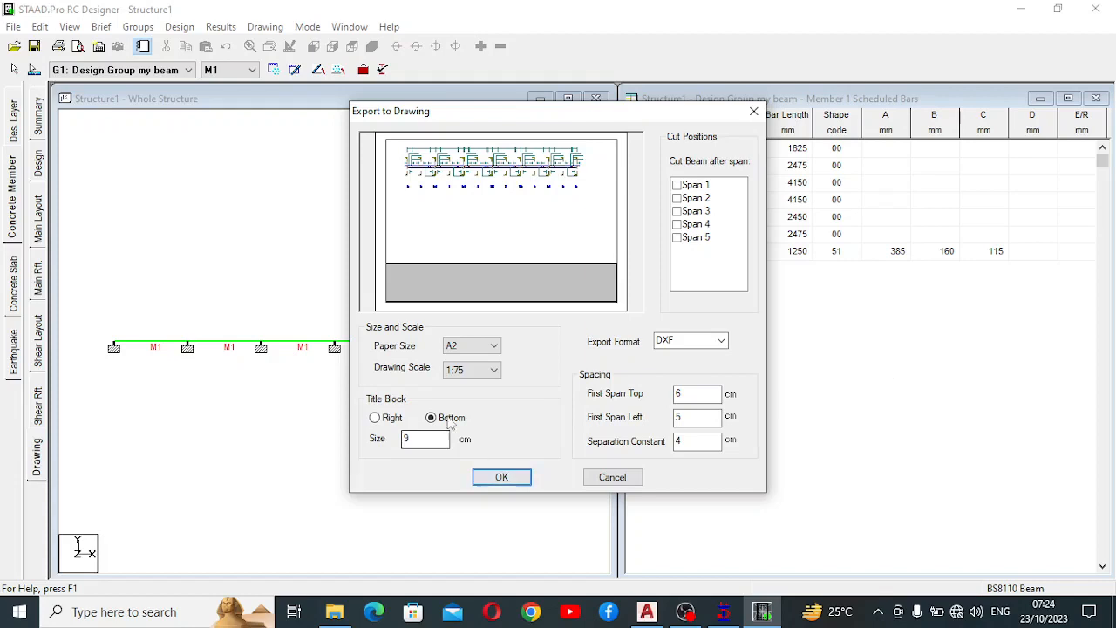
{"action": "left_click", "coordinate": [490, 484]}
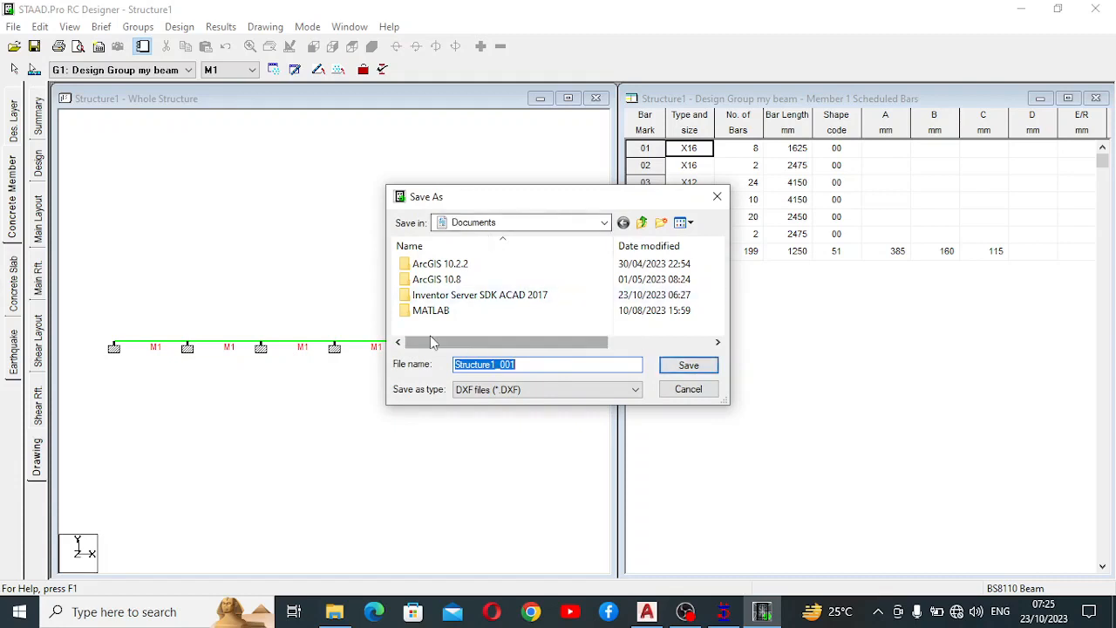
{"action": "left_click", "coordinate": [689, 366]}
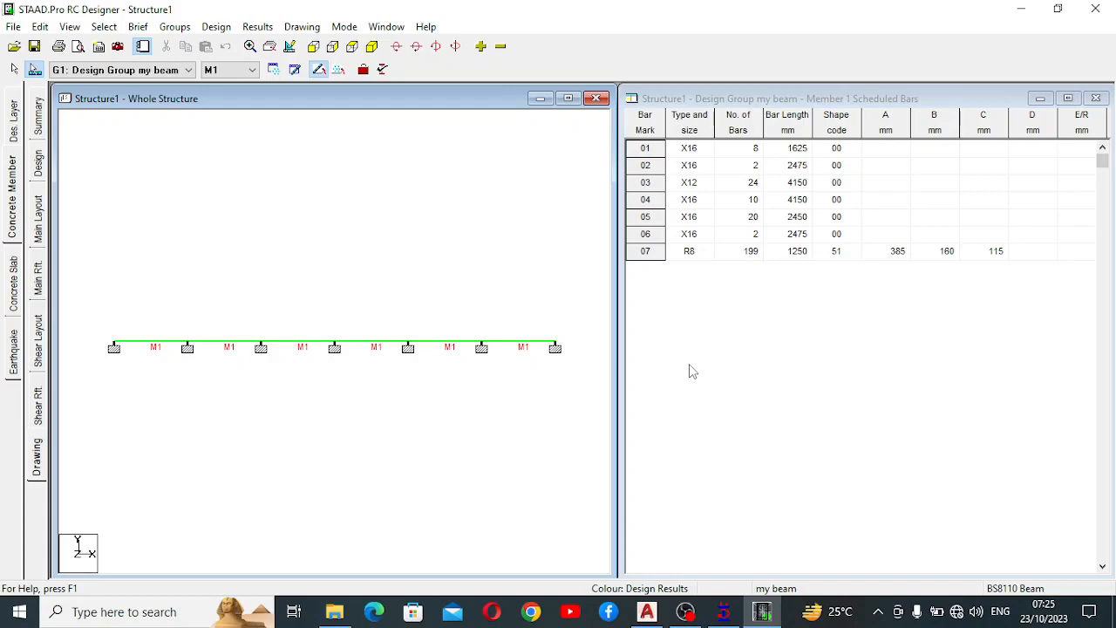
Switch to File Explorer and open the exported drawing Structure1_001 from the Documents folder in AutoCAD
{"action": "left_click", "coordinate": [1018, 11]}
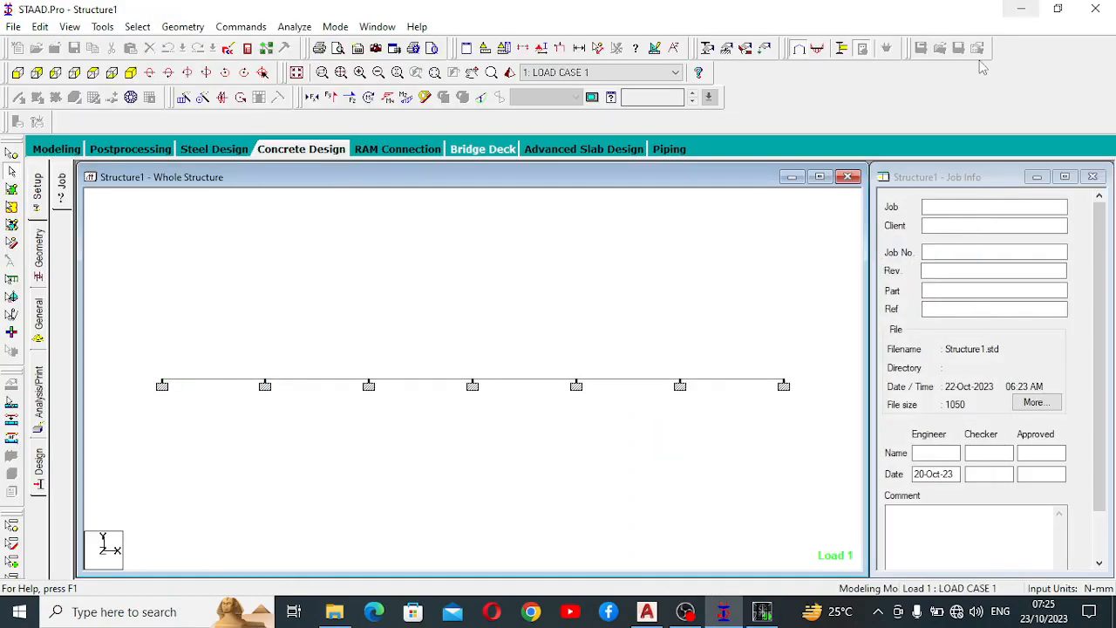
{"action": "left_click", "coordinate": [1018, 10]}
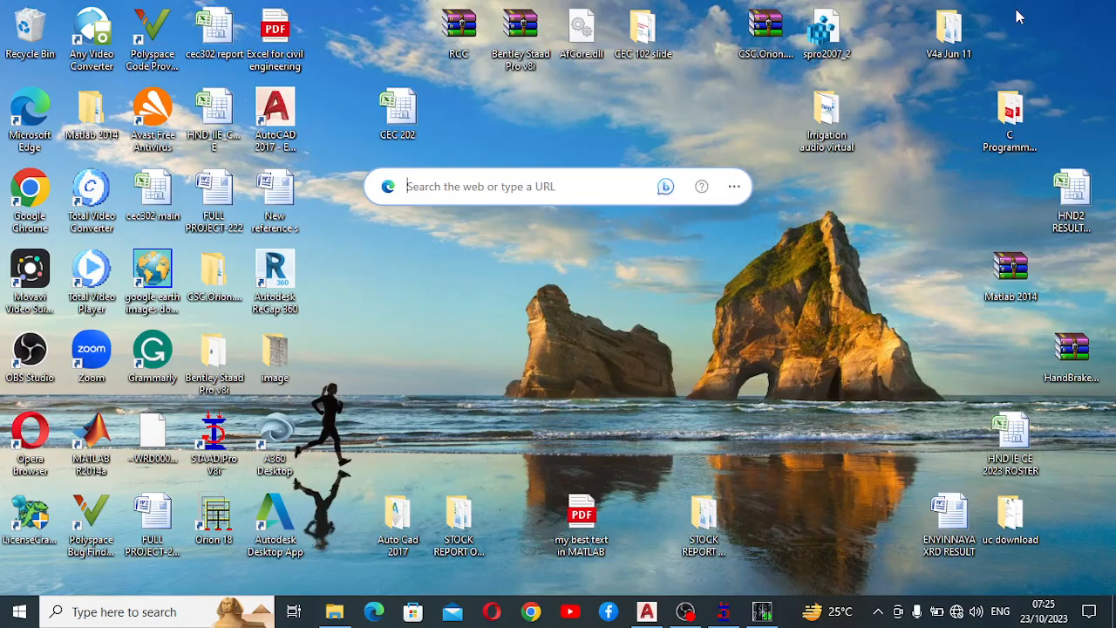
{"action": "left_click", "coordinate": [355, 616]}
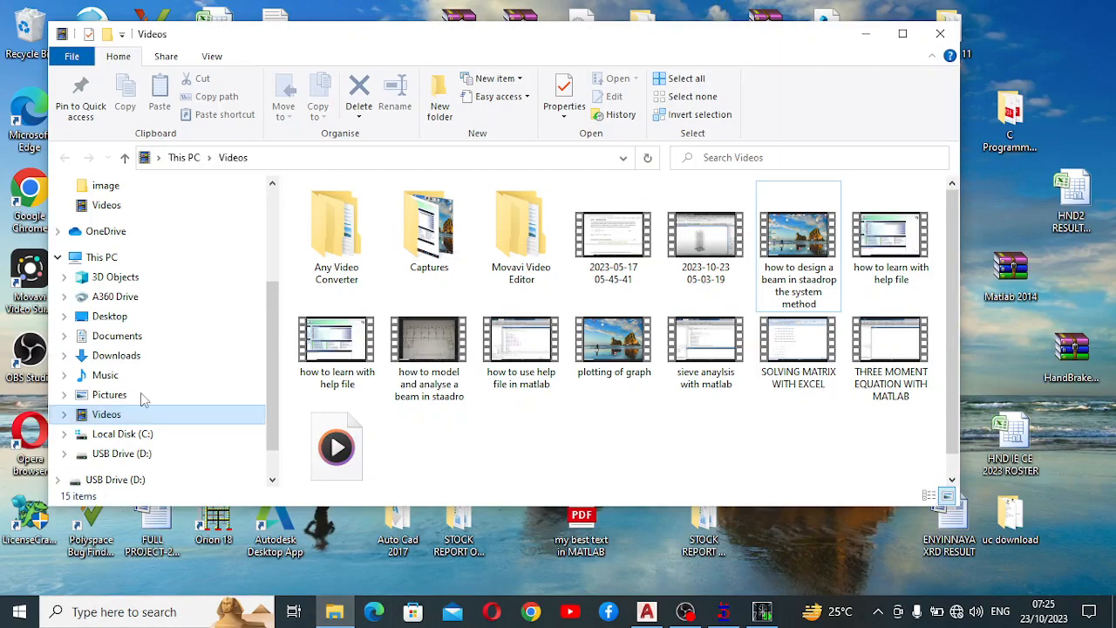
{"action": "left_click", "coordinate": [136, 336]}
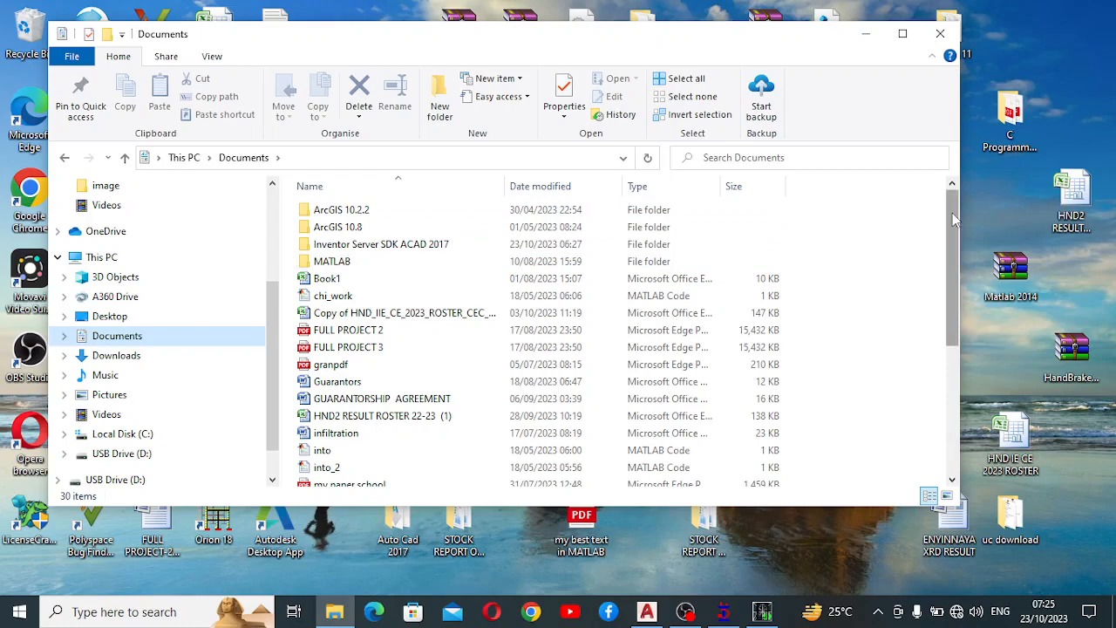
{"action": "left_click_drag", "start_coordinate": [953, 211], "coordinate": [963, 383]}
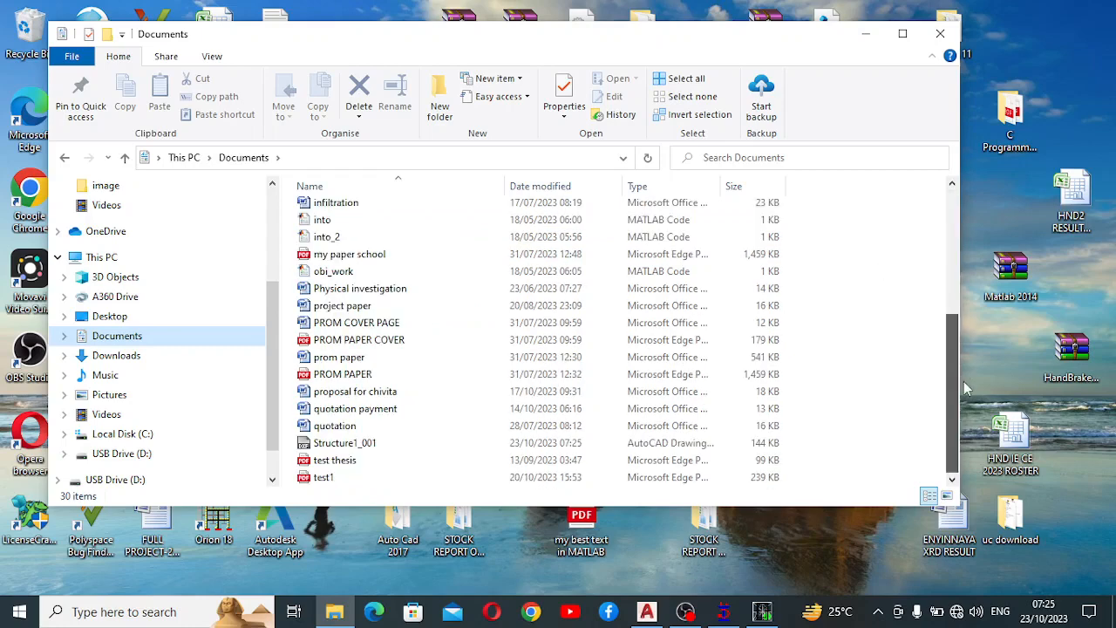
{"action": "double_click", "coordinate": [318, 443]}
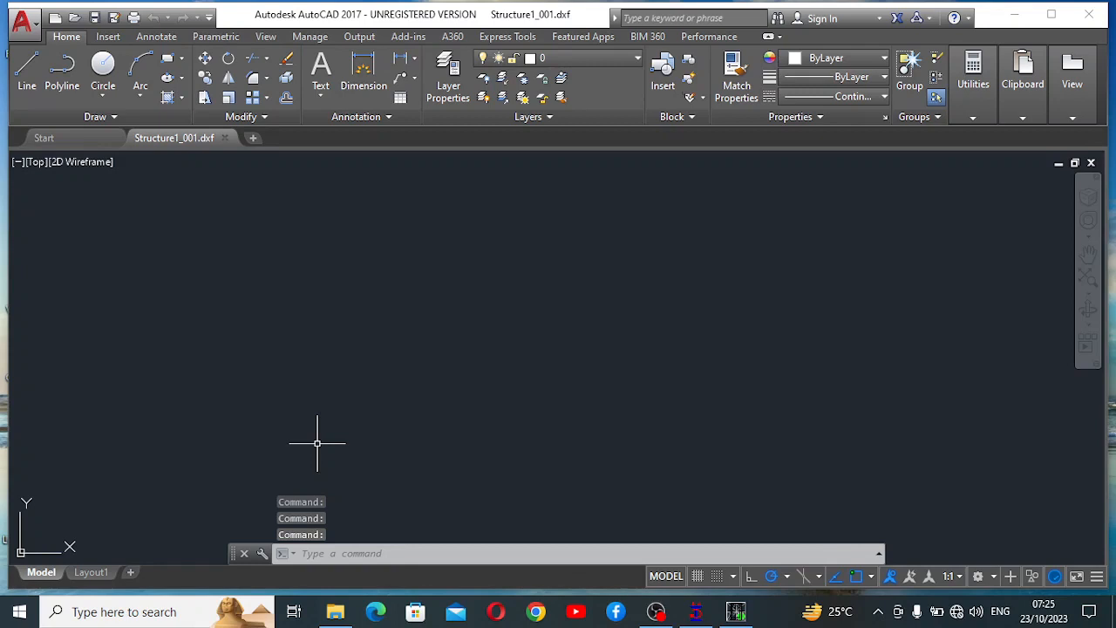
Examine the exported beam detailing, including the bar labels along the spans and the cross-sections below them
{"action": "left_click", "coordinate": [323, 514]}
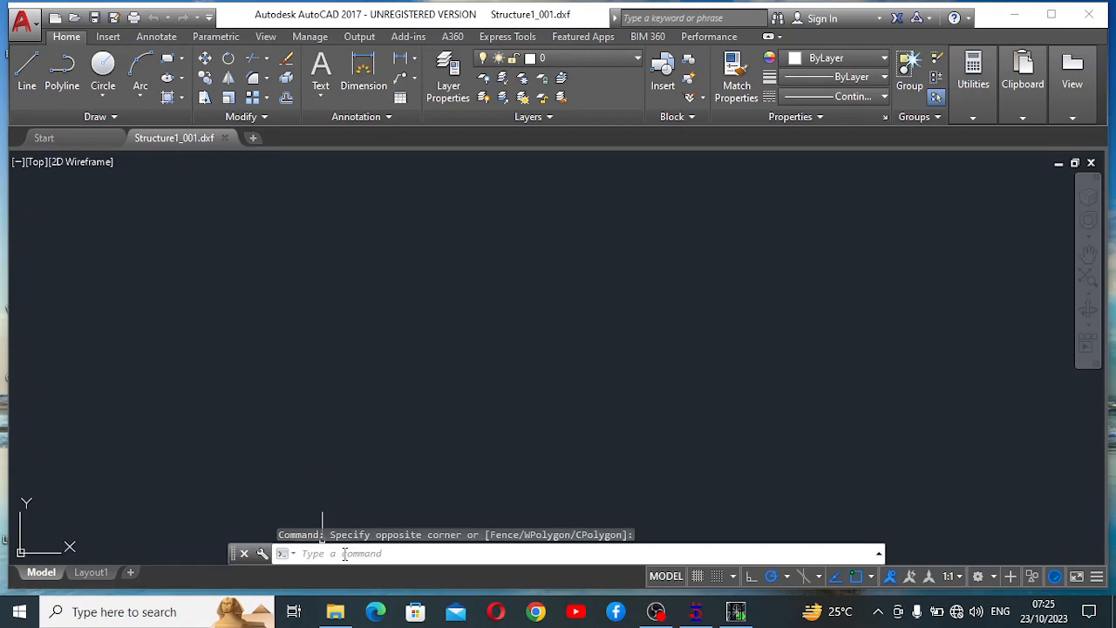
{"action": "left_click", "coordinate": [344, 554]}
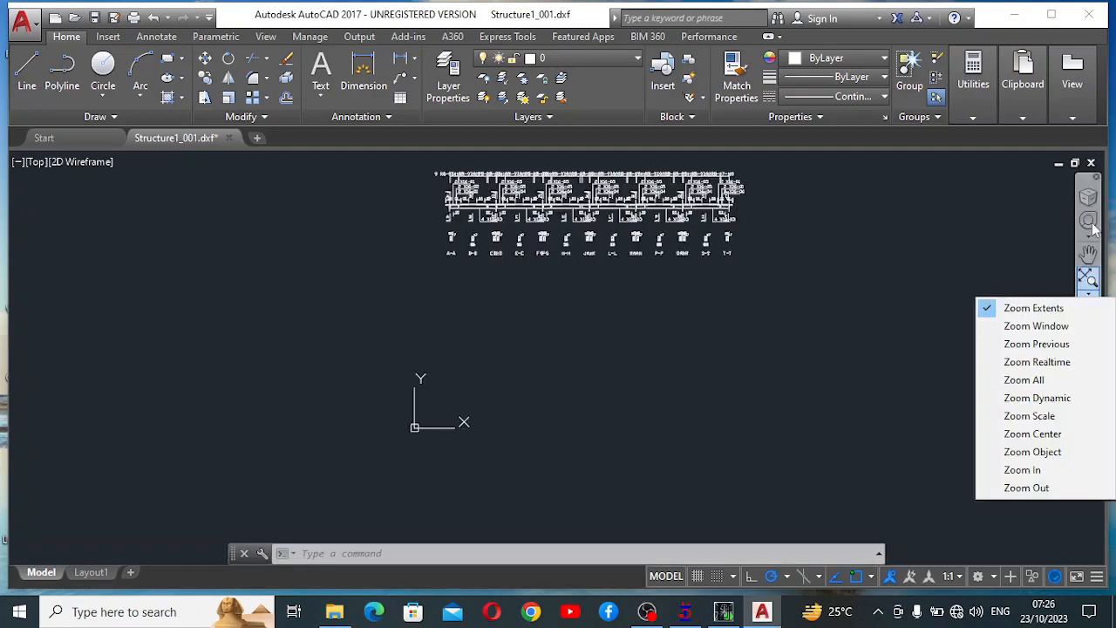
{"action": "left_click", "coordinate": [1090, 223]}
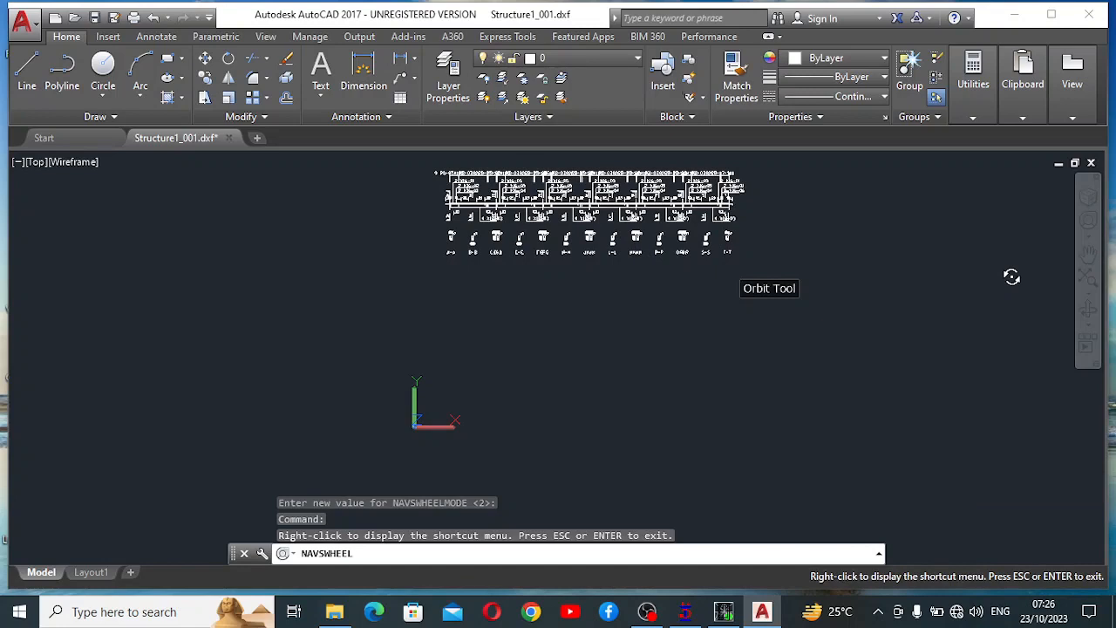
{"action": "key", "text": "Escape"}
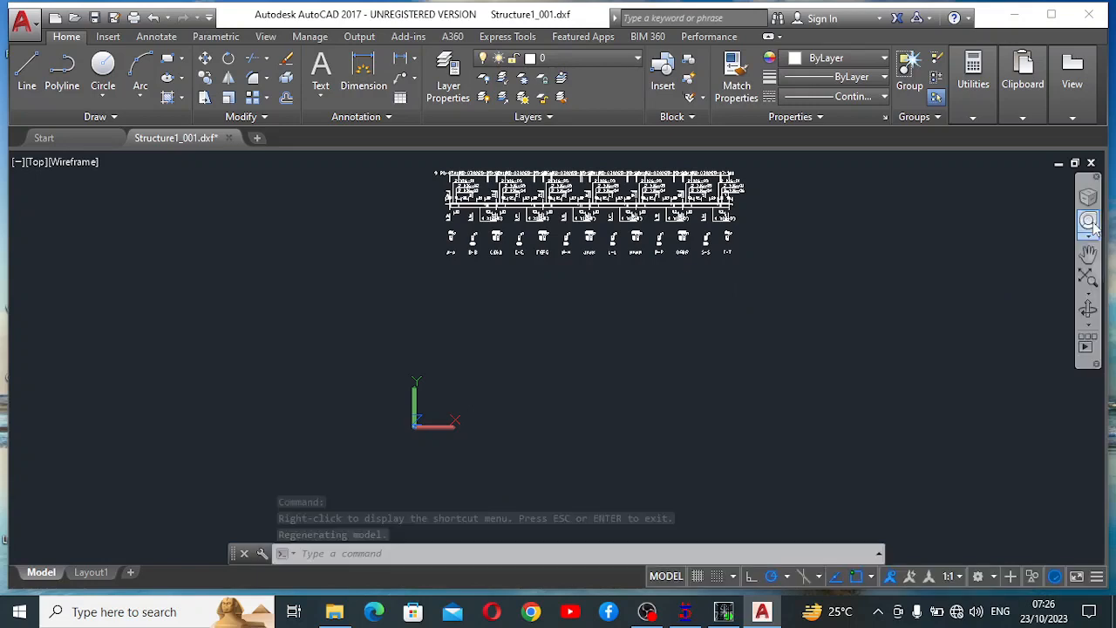
{"action": "left_click", "coordinate": [1088, 293]}
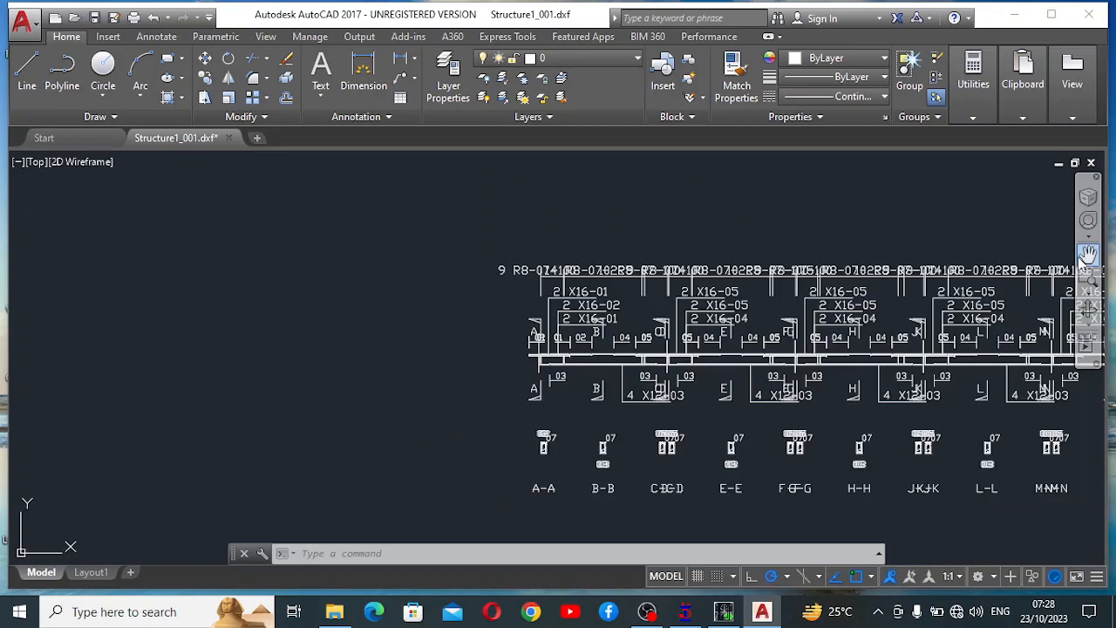
{"action": "left_click", "coordinate": [1088, 253]}
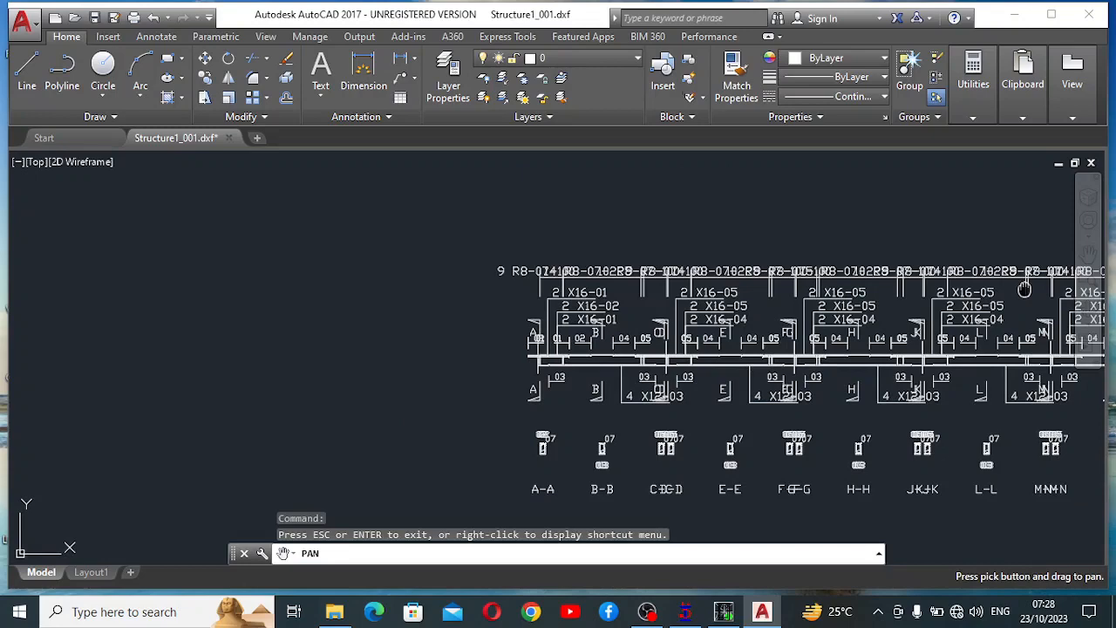
{"action": "left_click_drag", "start_coordinate": [1025, 289], "coordinate": [667, 241]}
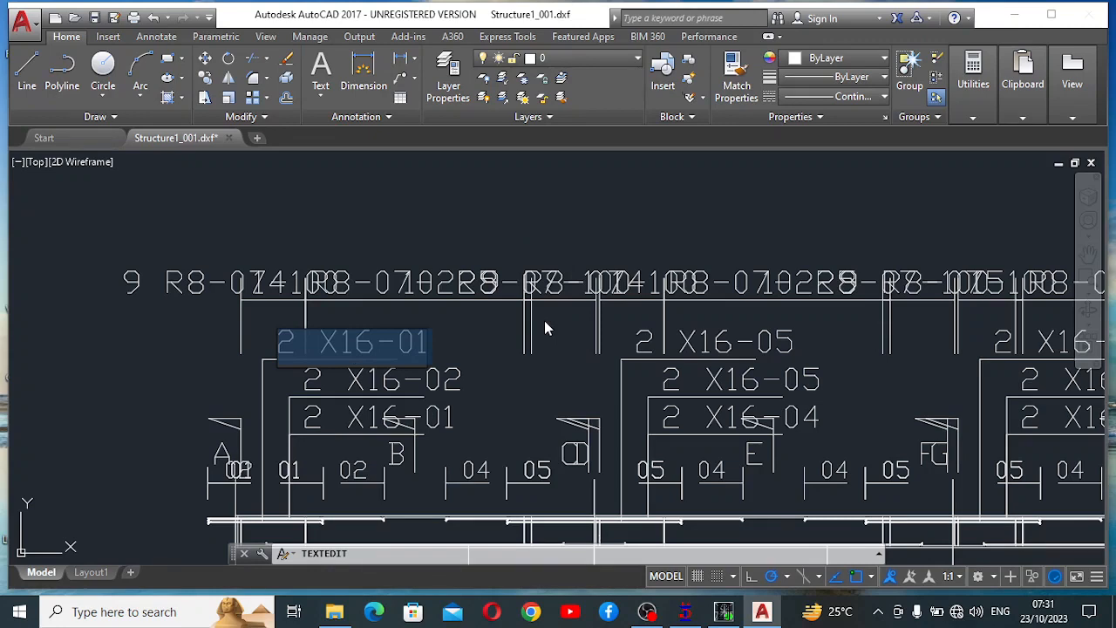
Edit the first link label above the beam's first span to read 9 r8-07-100
{"action": "left_click", "coordinate": [188, 286]}
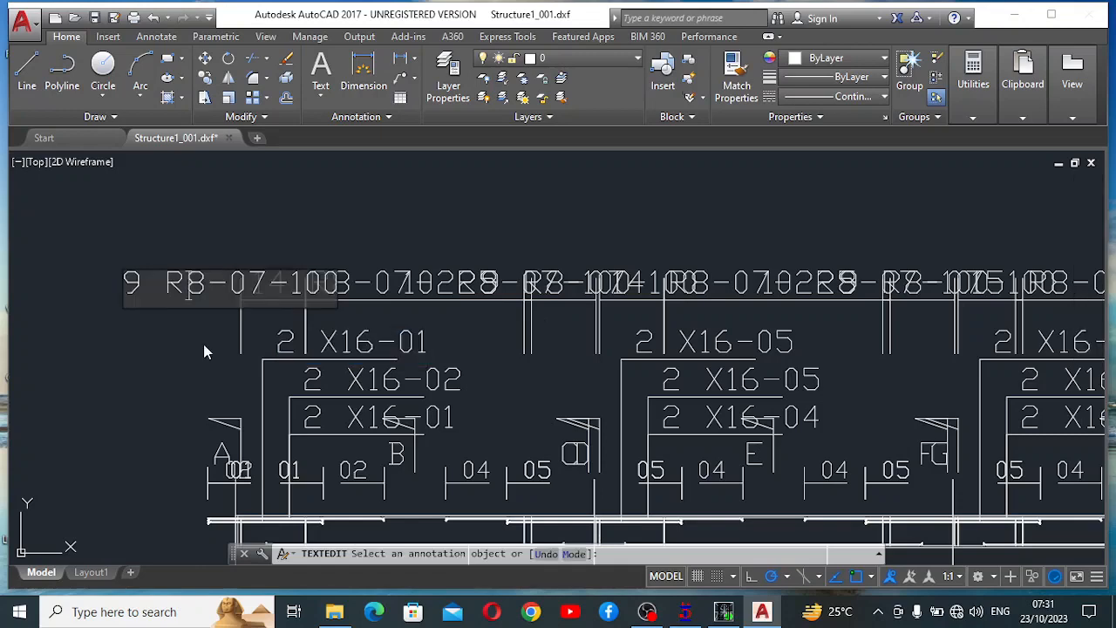
{"action": "key", "text": "BackSpace"}
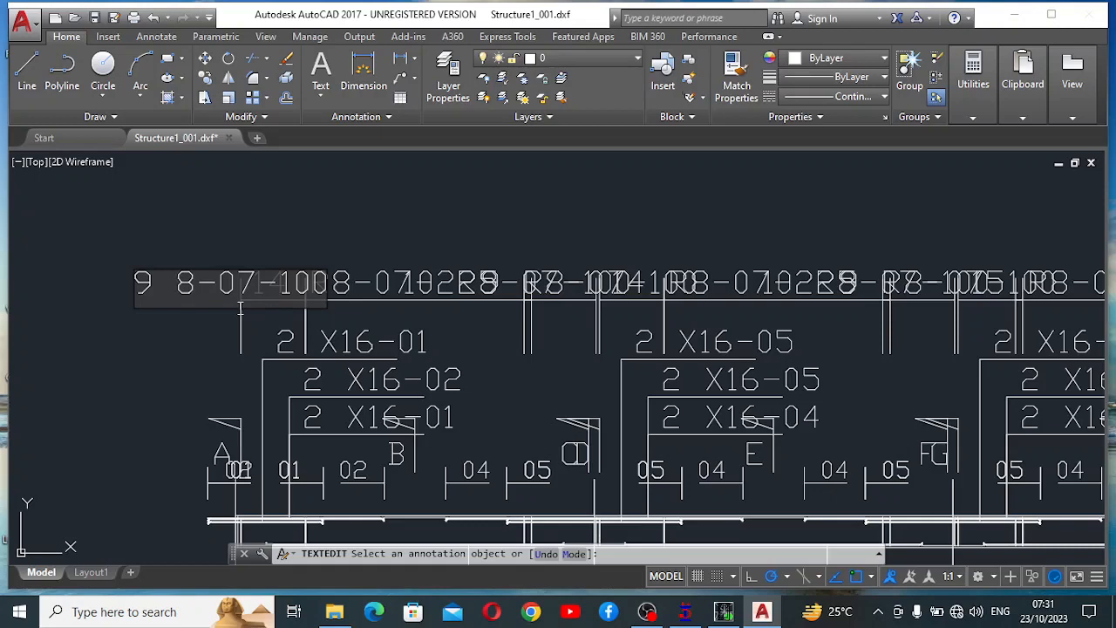
{"action": "type", "text": "r"}
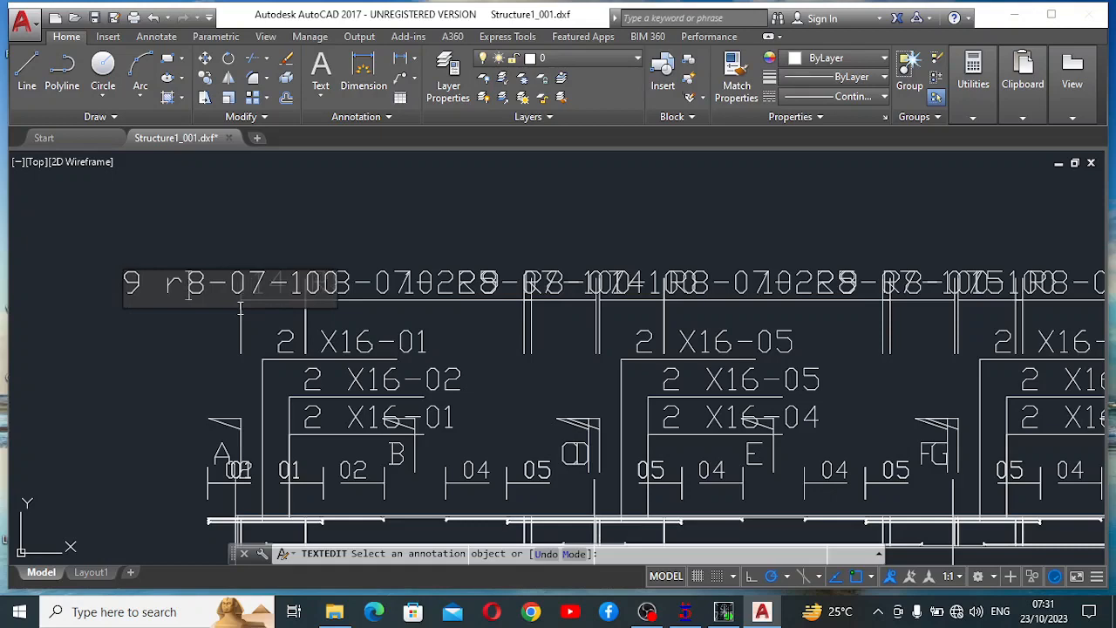